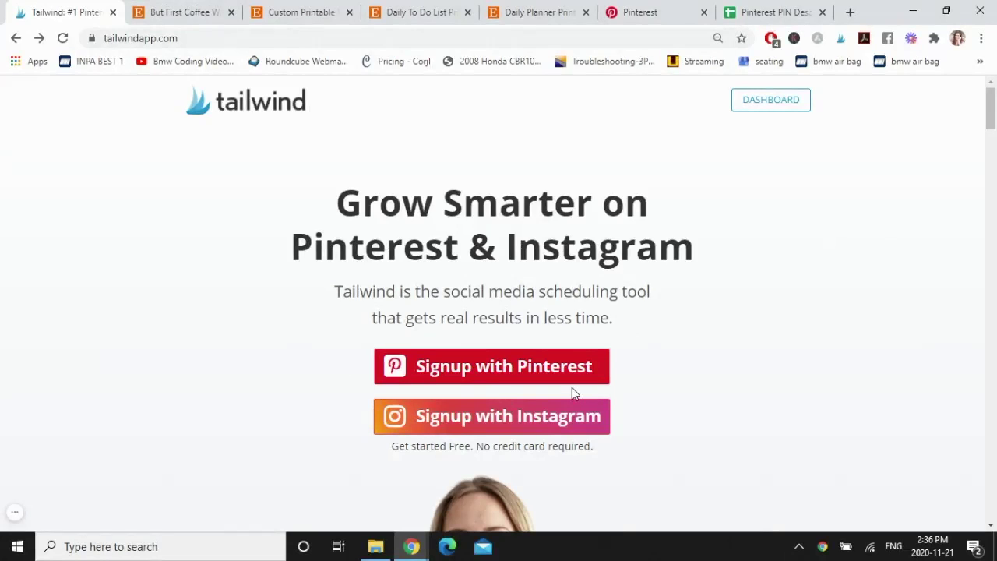
- Open the dashboard and go to the weekly pinning schedule in the Publisher
left_click(768, 105)
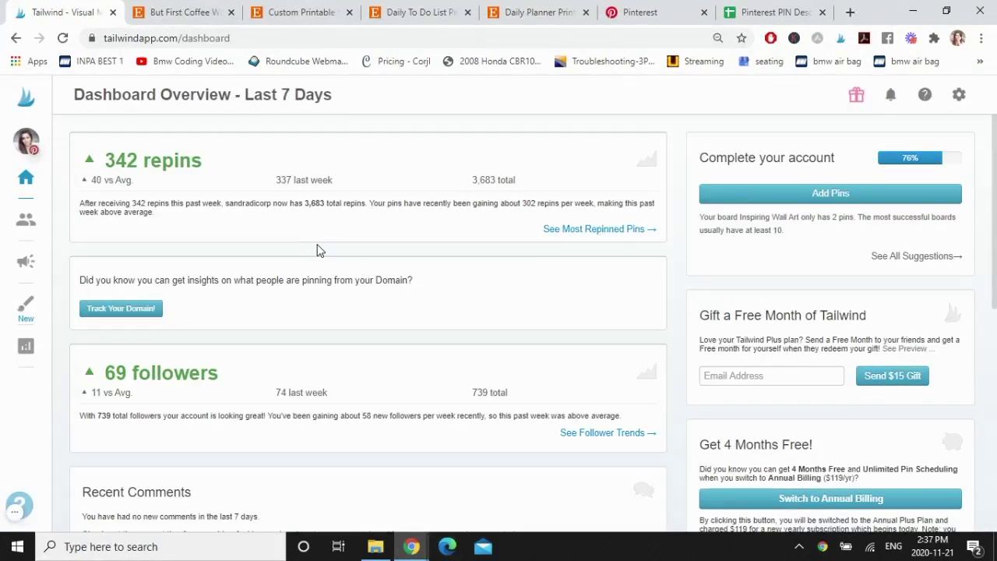
left_click(26, 267)
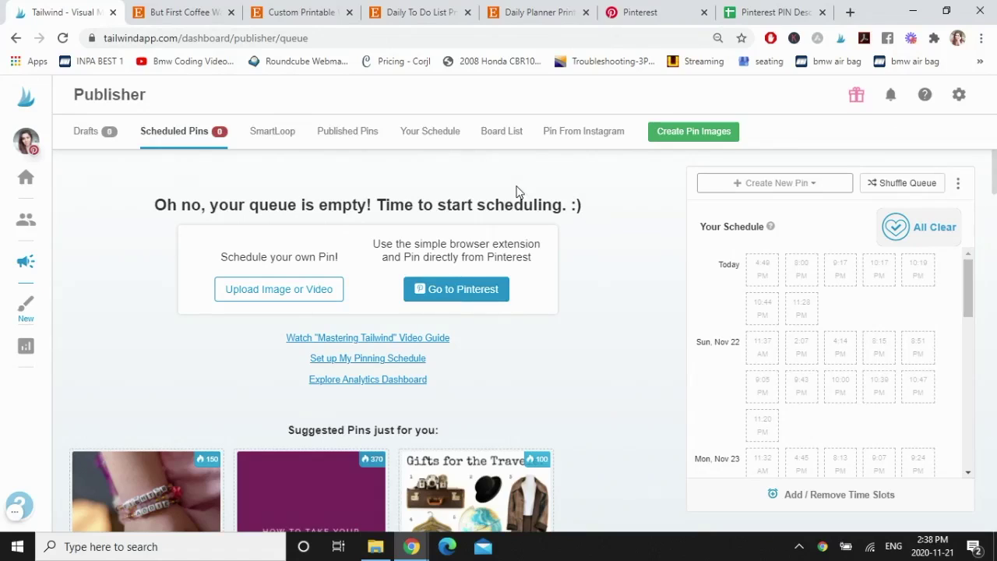
left_click(435, 136)
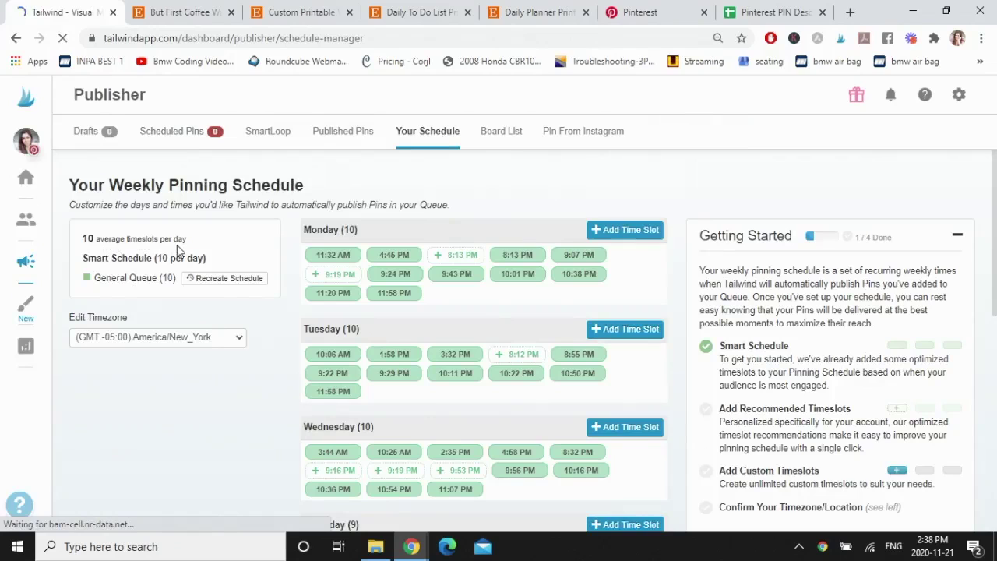
- Recreate the General Queue pinning schedule with 10 posts per day
left_click(229, 281)
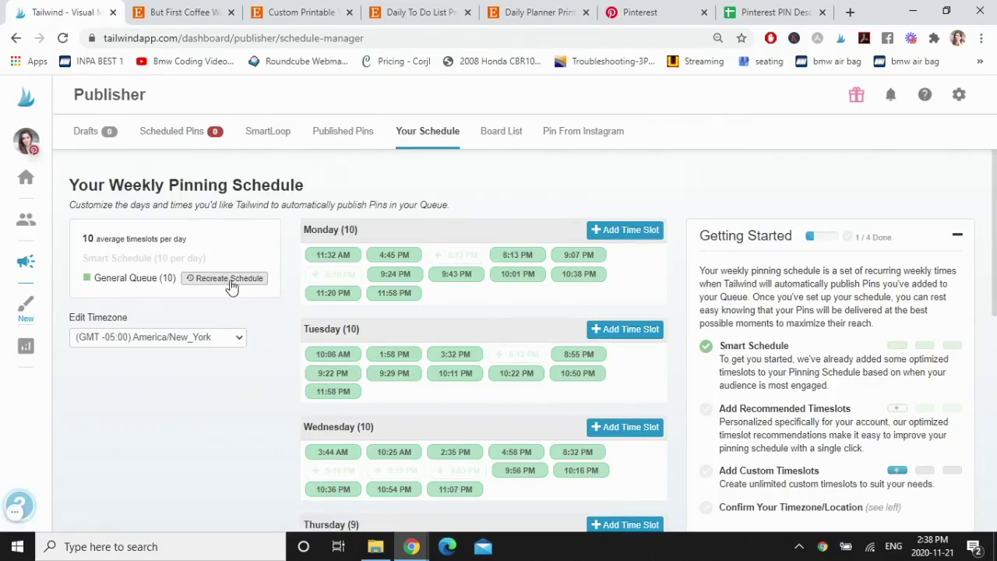
left_click(231, 285)
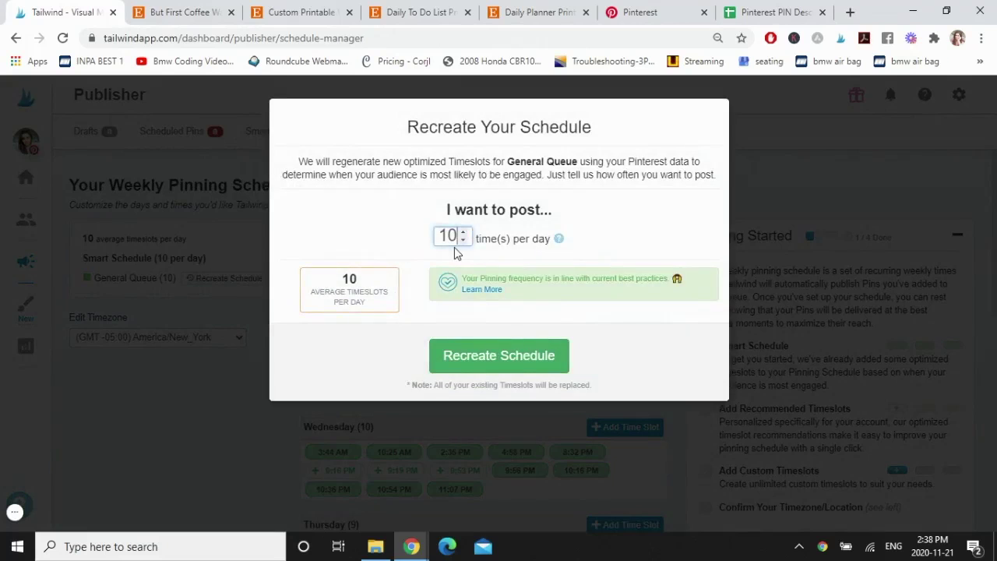
left_click(466, 233)
left_click(466, 233)
left_click(467, 234)
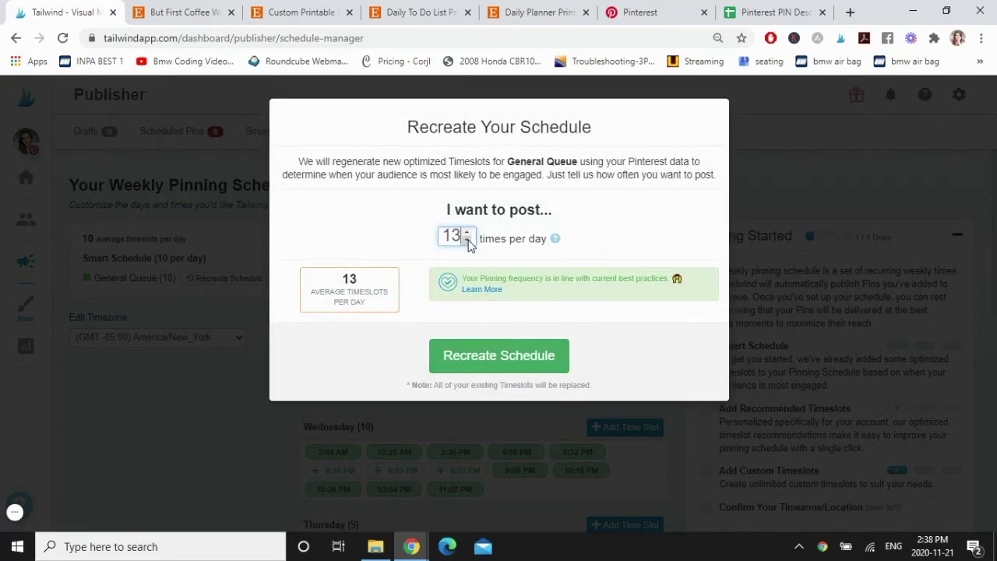
left_click(467, 241)
left_click(466, 242)
left_click(467, 241)
left_click(466, 242)
left_click(466, 241)
left_click(466, 241)
left_click(466, 241)
left_click(466, 233)
left_click(467, 233)
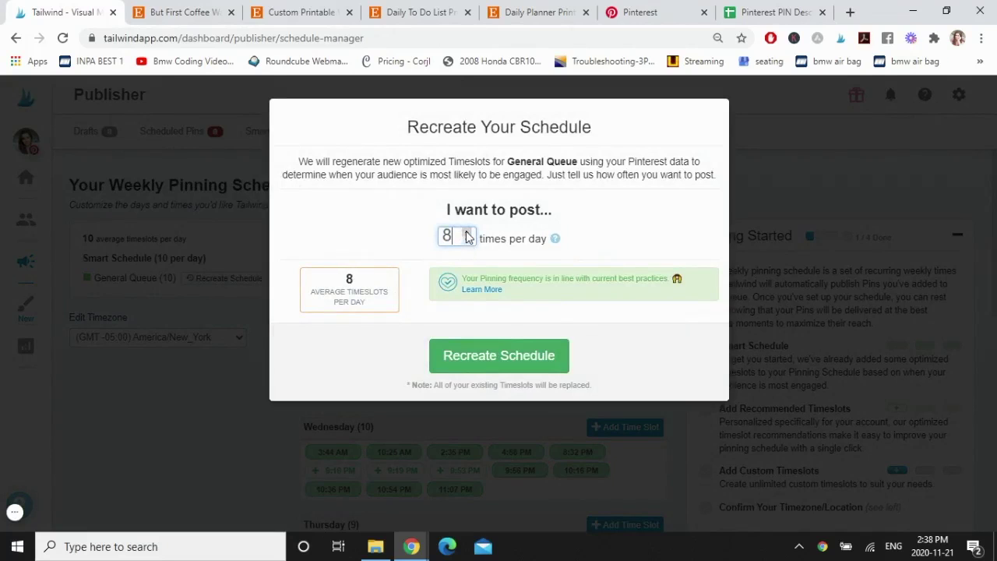
left_click(467, 233)
left_click(466, 233)
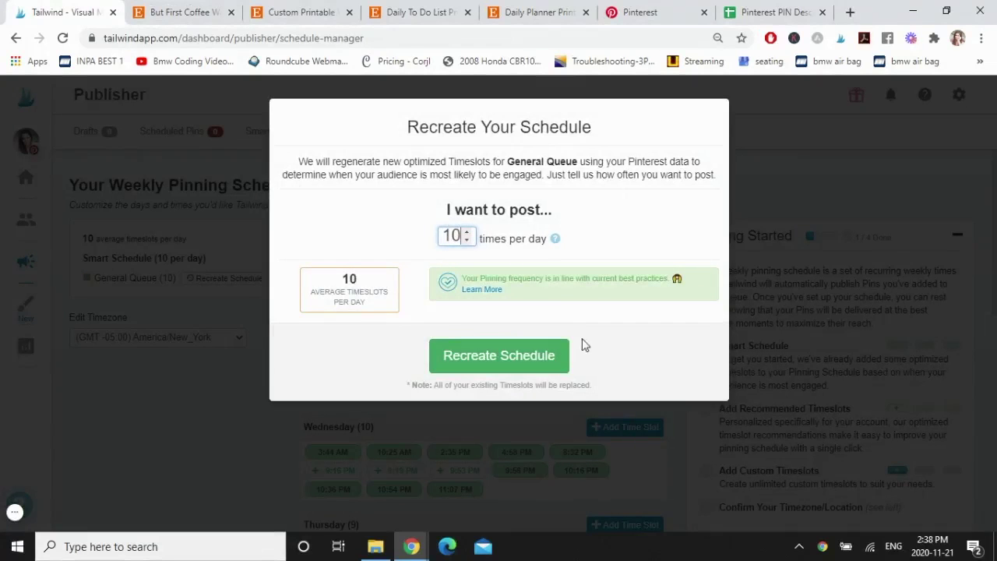
left_click(545, 353)
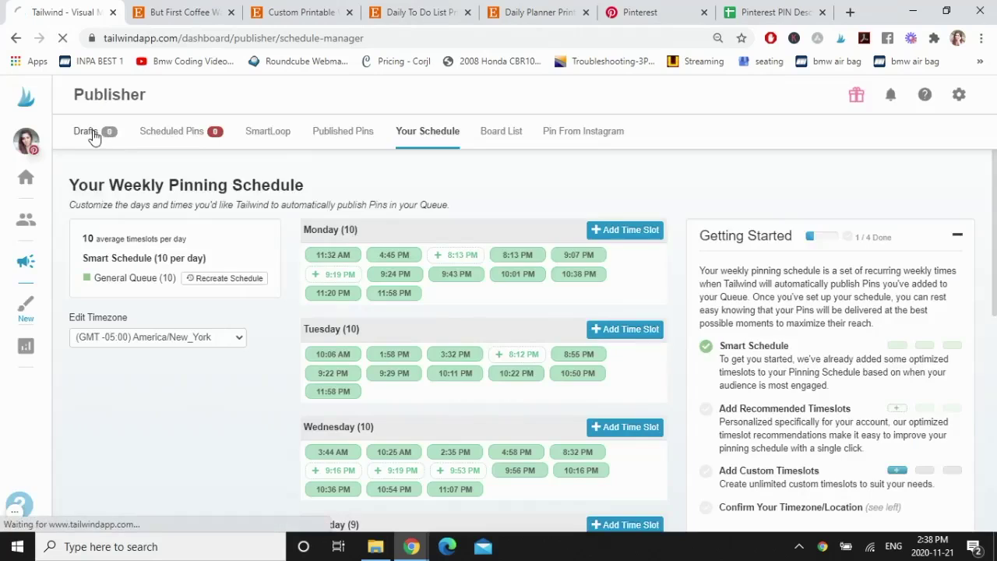
- Upload the five planner and to-do list JPG images from the PLANNERS folder as new draft pins
left_click(92, 132)
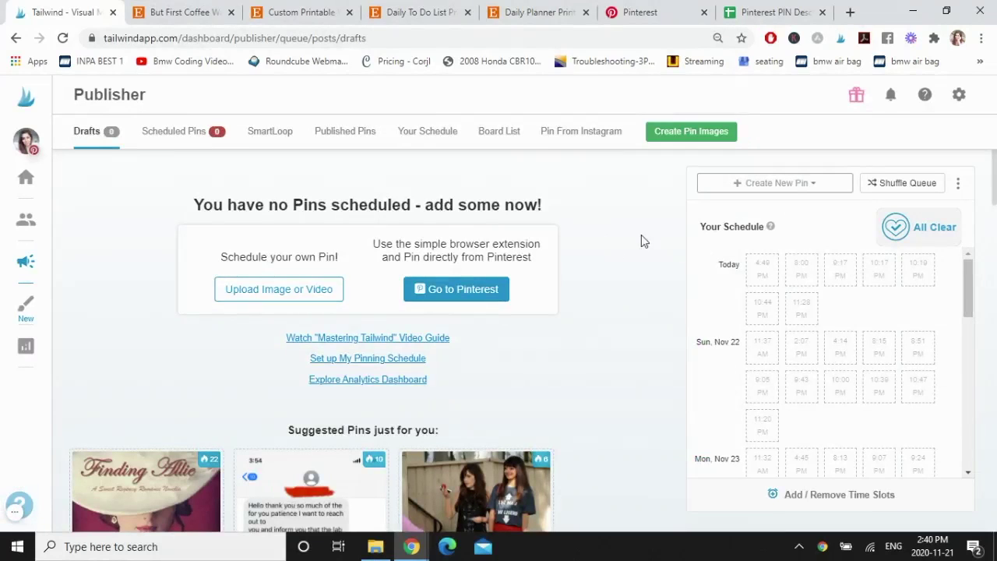
left_click(806, 194)
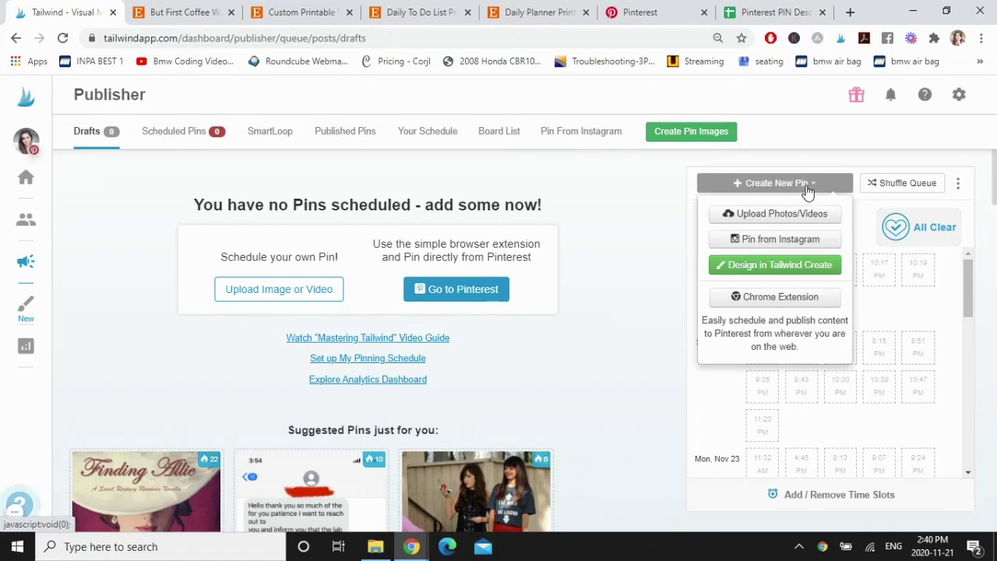
left_click(768, 215)
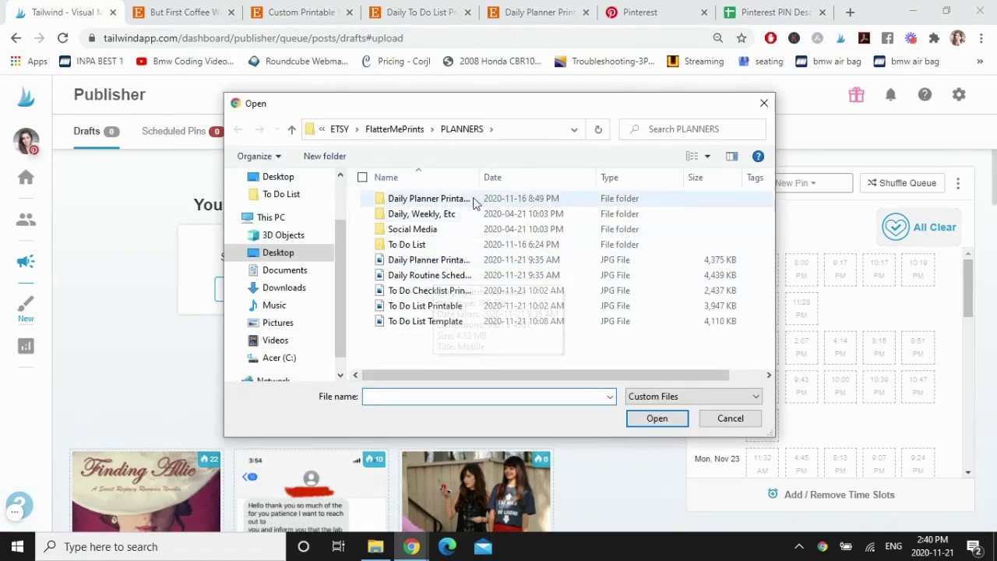
left_click_drag(481, 177, 508, 177)
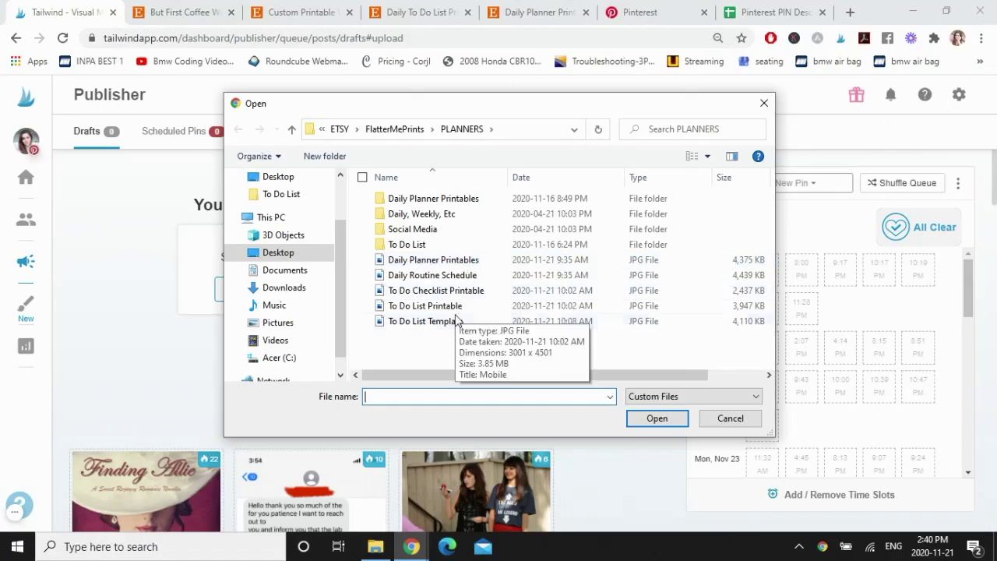
left_click_drag(449, 348, 411, 262)
left_click(650, 419)
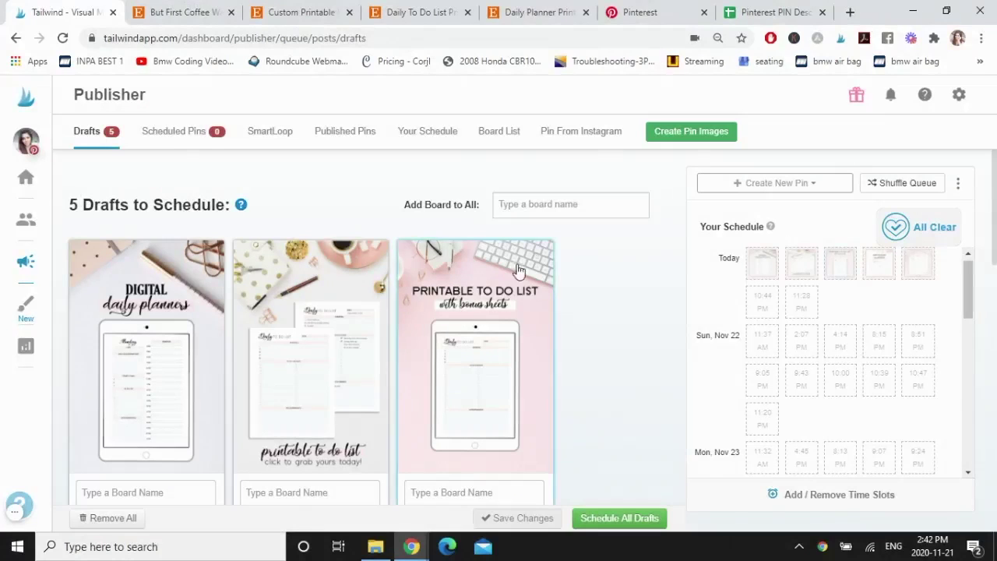
- Examine the board, title, description, sharing and source URL fields on the draft pins
scroll(592, 285, "down", 3)
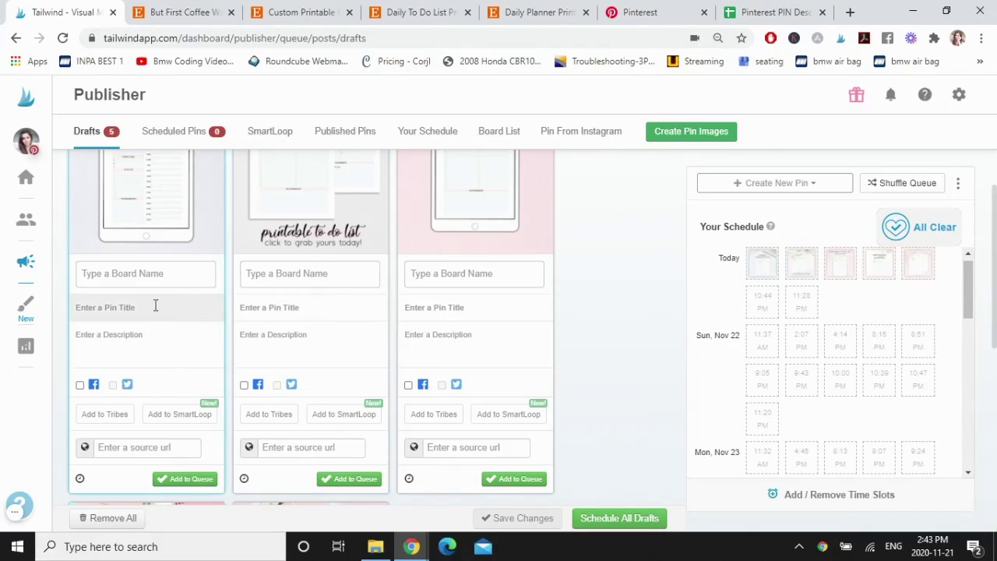
left_click(127, 307)
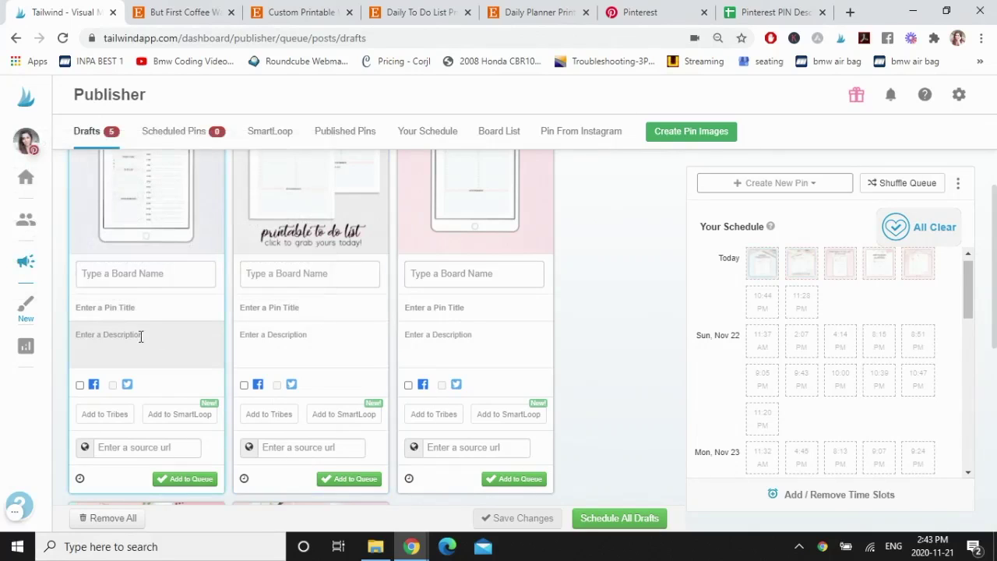
scroll(170, 341, "down", 1)
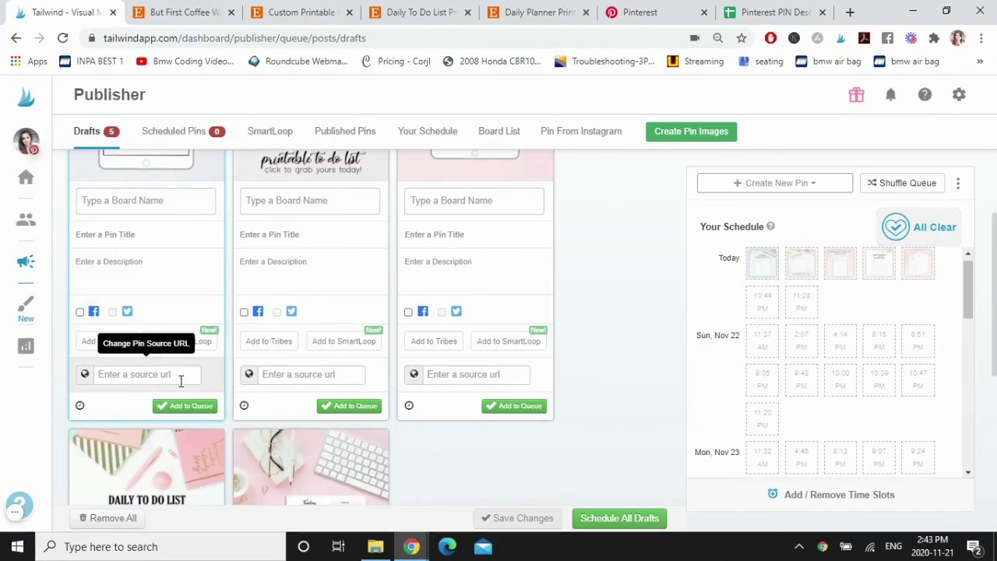
scroll(462, 316, "down", 1)
scroll(579, 298, "up", 1)
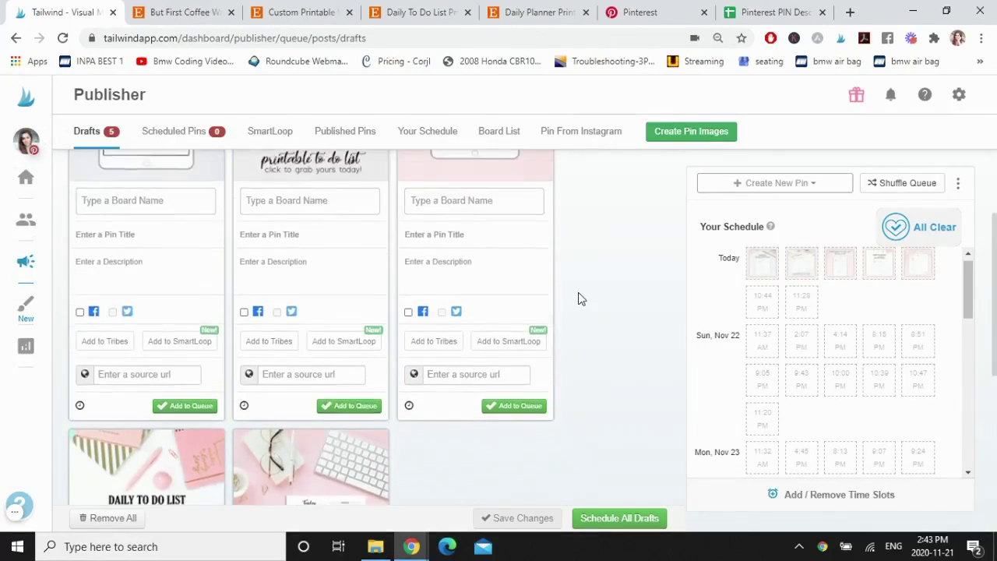
scroll(584, 327, "up", 2)
scroll(587, 361, "down", 1)
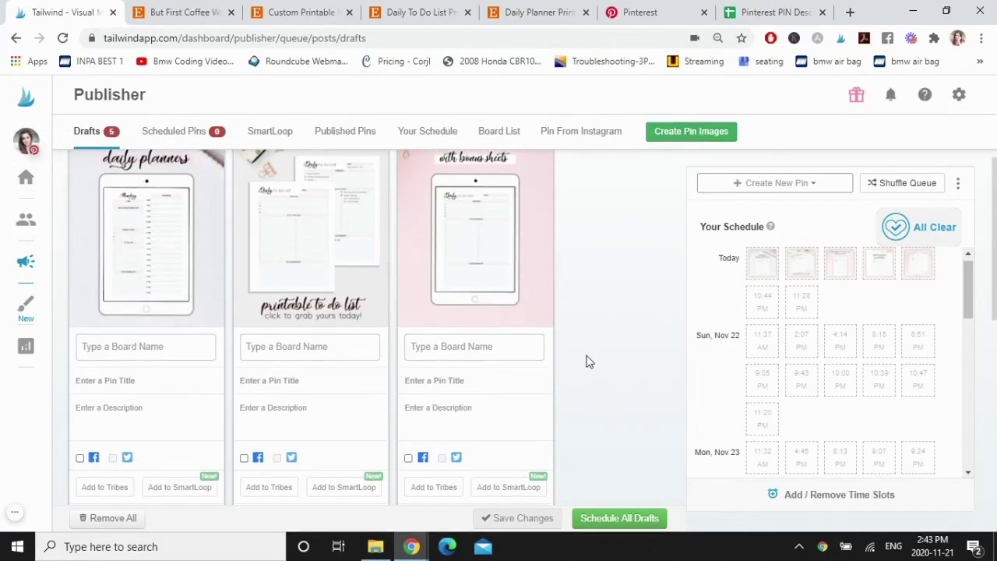
- Assign the Small Business Tips board to the digital daily planners draft and the neighbouring printable to do list draft
left_click(165, 346)
left_click_drag(207, 381, 217, 471)
left_click(148, 476)
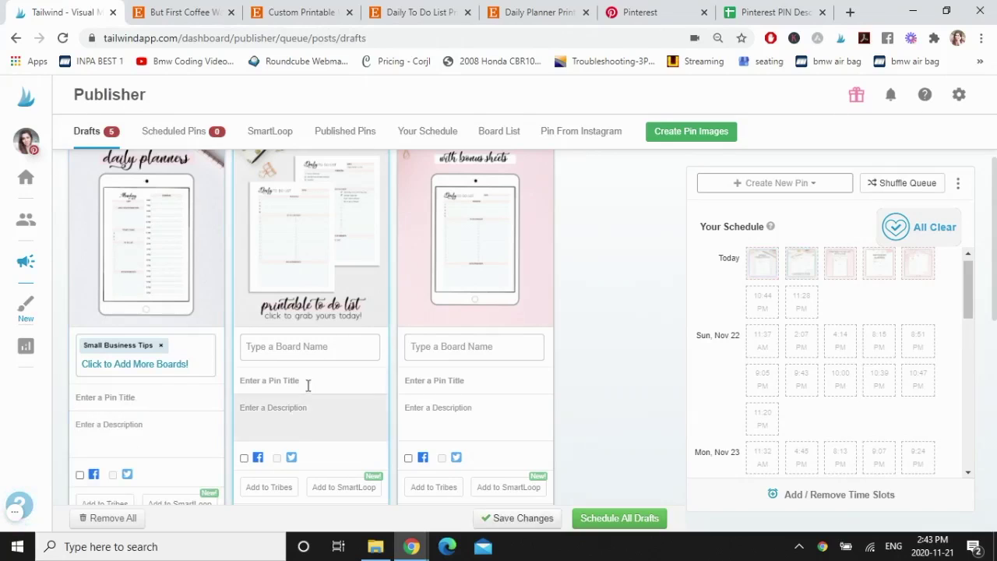
left_click(320, 347)
left_click_drag(374, 396, 374, 477)
left_click(287, 476)
- Assign the Productivity Hacks board to the third and fourth drafts, and Small Business Tips to the fifth draft
left_click(472, 348)
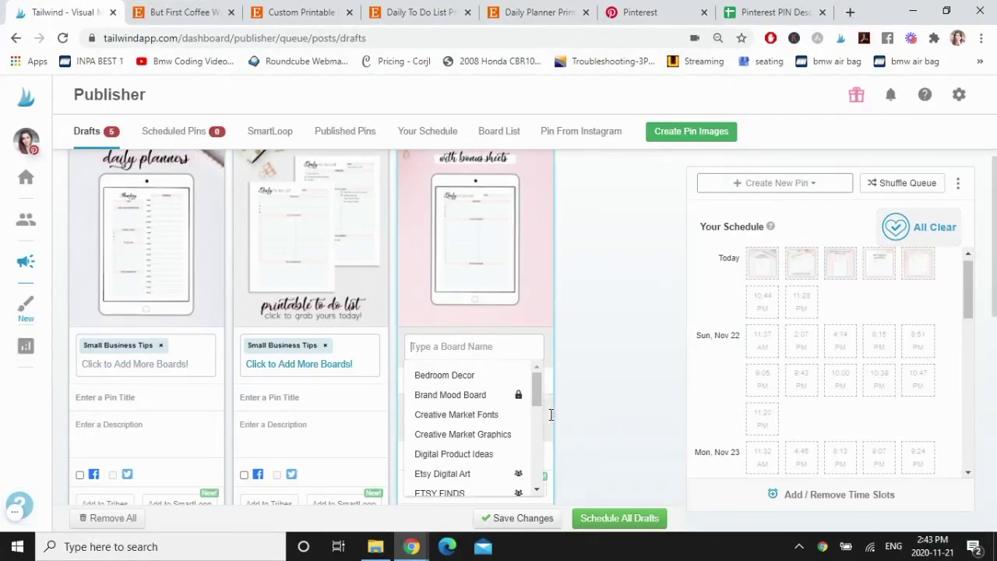
scroll(514, 436, "down", 4)
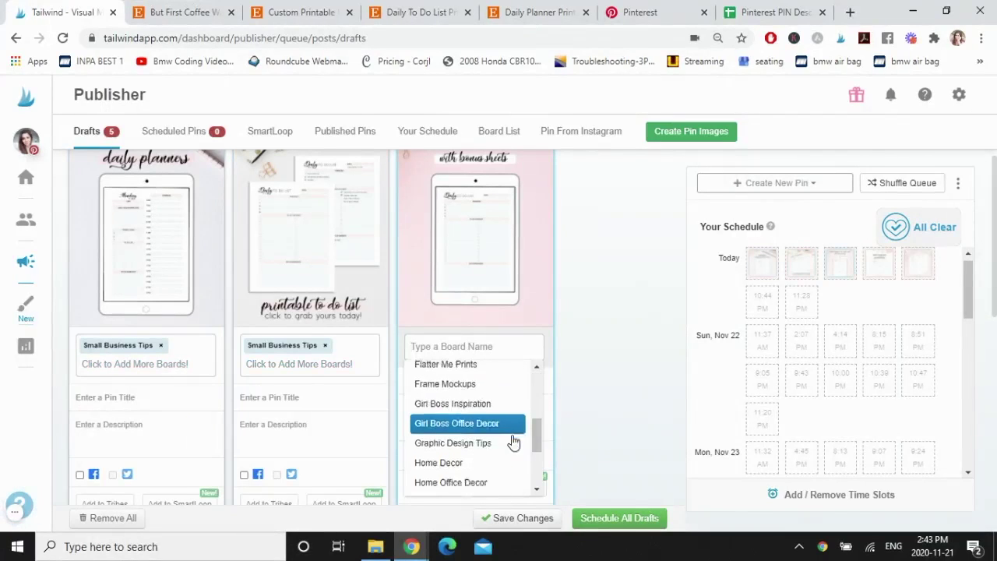
scroll(514, 442, "down", 3)
left_click(467, 478)
scroll(598, 394, "down", 5)
scroll(598, 394, "down", 3)
left_click(145, 273)
scroll(169, 389, "down", 5)
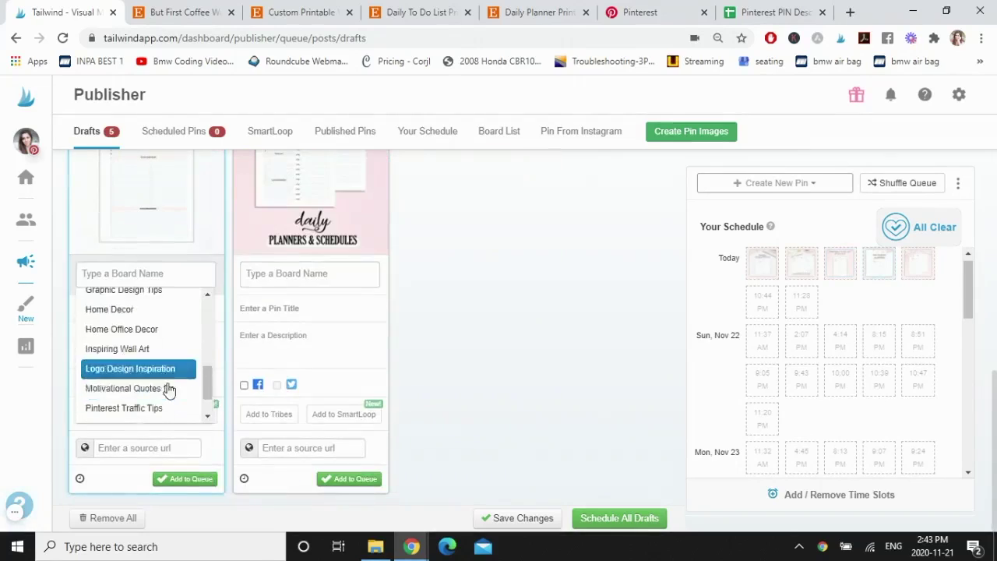
left_click(169, 387)
scroll(546, 381, "up", 3)
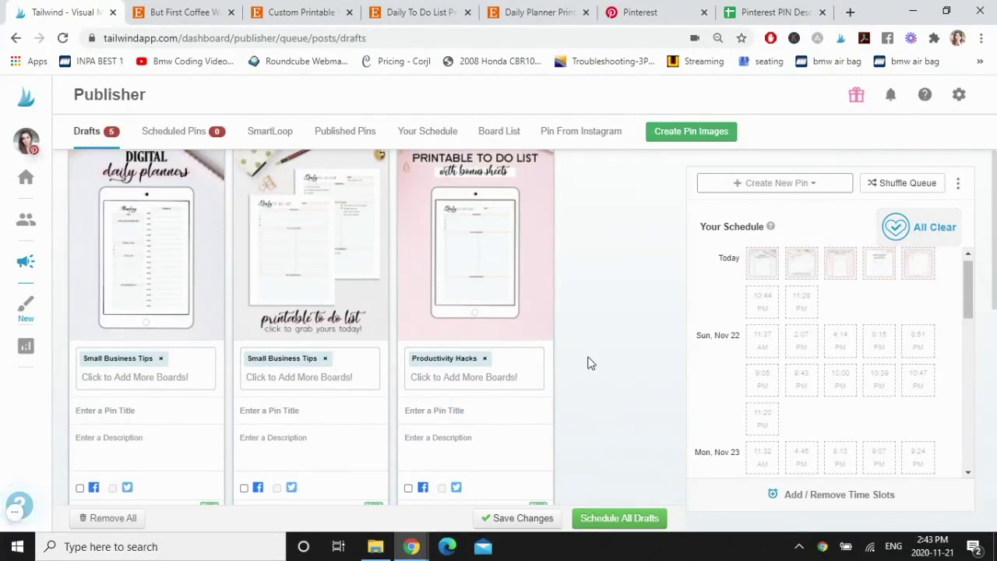
- Title the five drafts in order Daily Planner Printables, Digital Planner Templates, To Do Checklists, Daily Routine Schedule and Daily Planner Pr
left_click(129, 411)
type("Dail")
type("y Planner Pr")
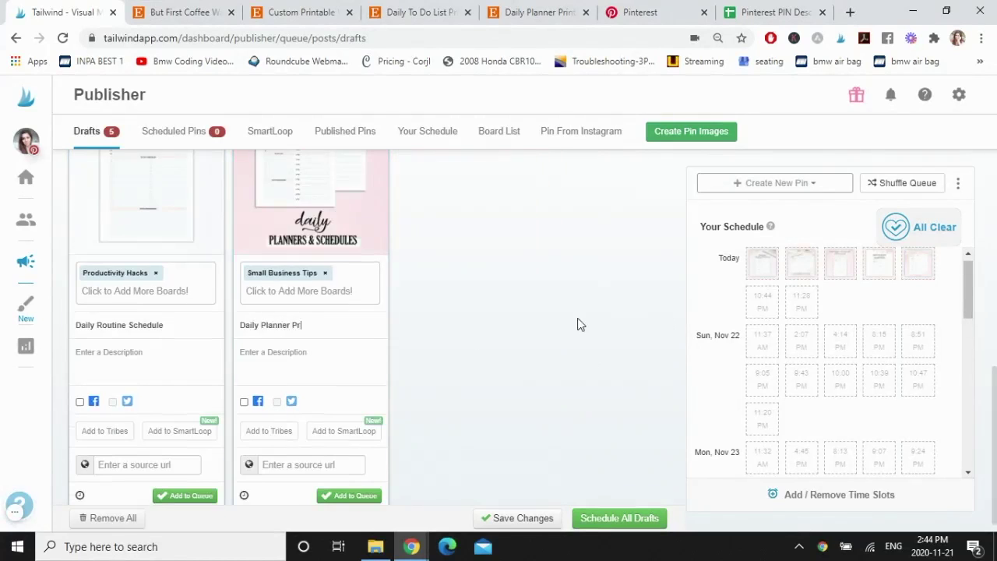
scroll(600, 326, "up", 5)
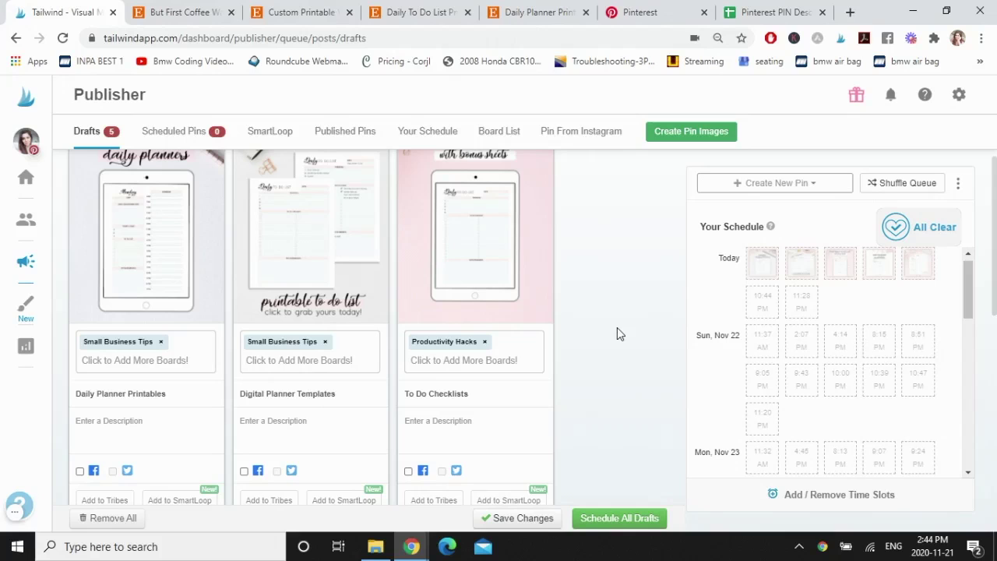
scroll(616, 329, "down", 1)
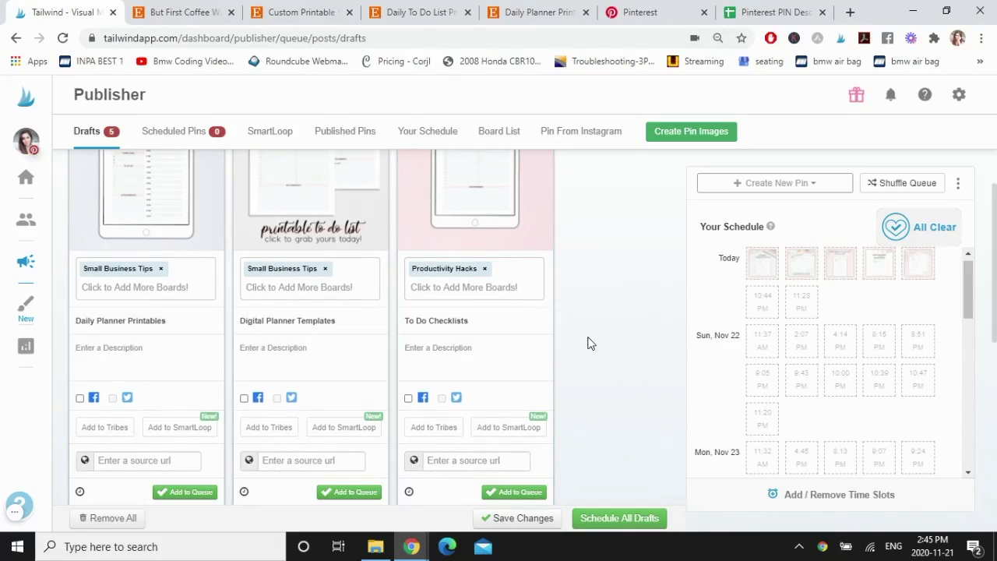
scroll(590, 344, "down", 3)
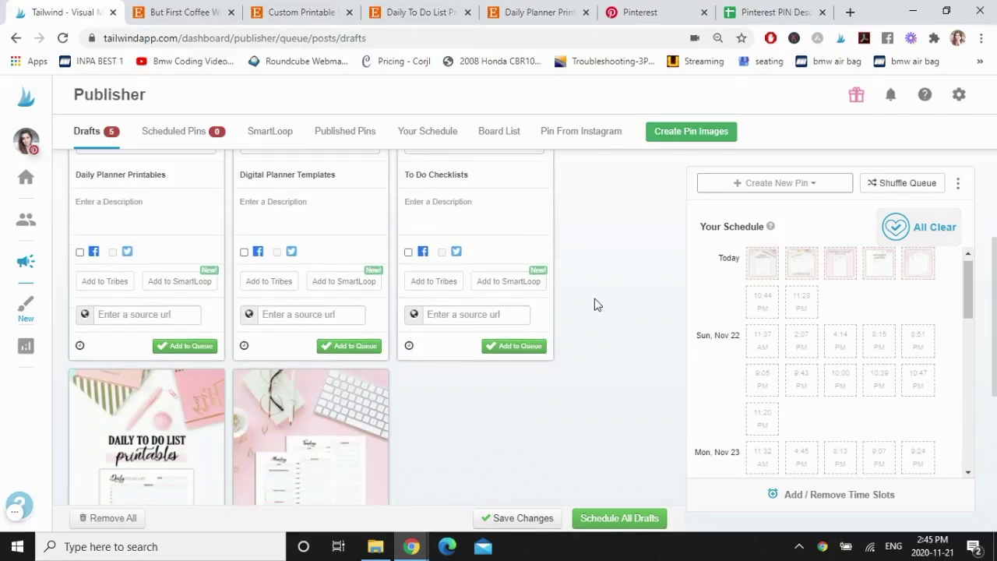
scroll(583, 411, "down", 1)
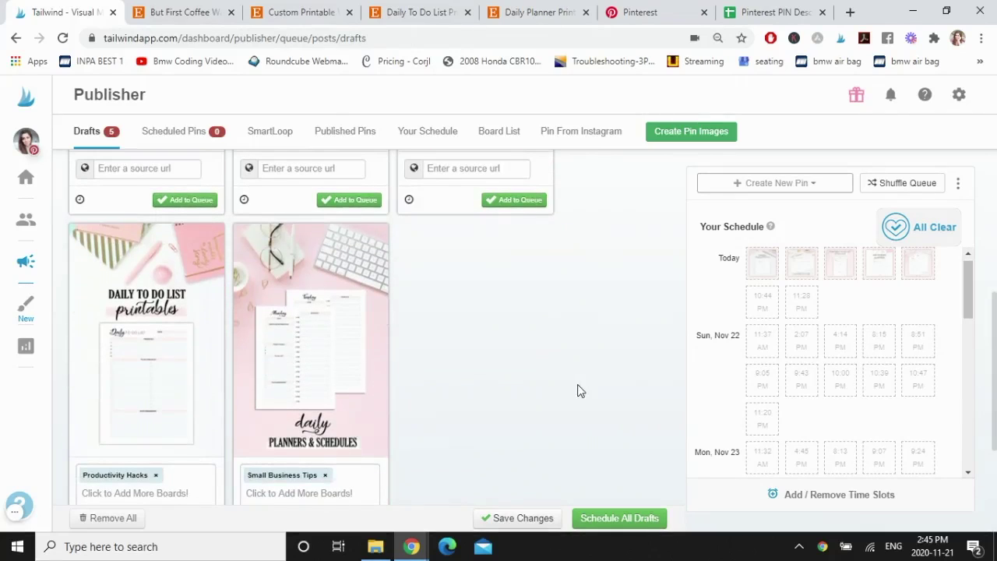
scroll(581, 391, "up", 1)
scroll(600, 389, "up", 4)
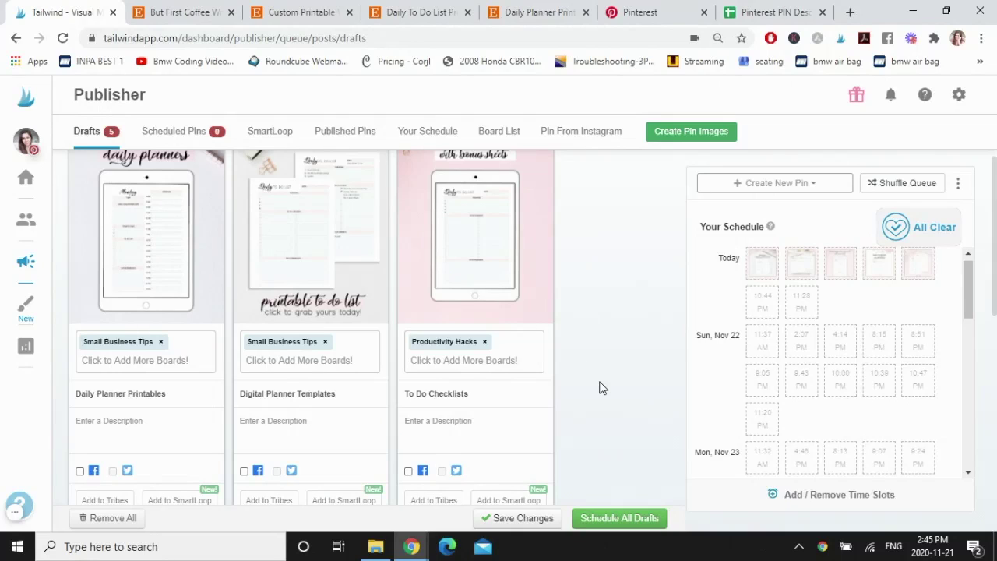
- Switch to the Pinterest PIN Descriptions spreadsheet and examine the pin categories, keywords and descriptions on Sheet4 and Sheet1
left_click(766, 12)
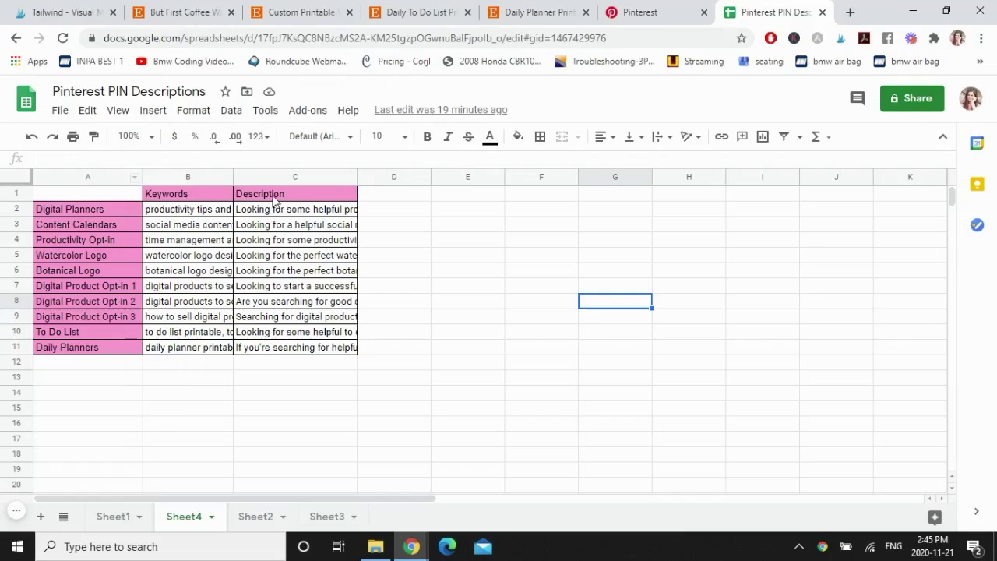
left_click(81, 208)
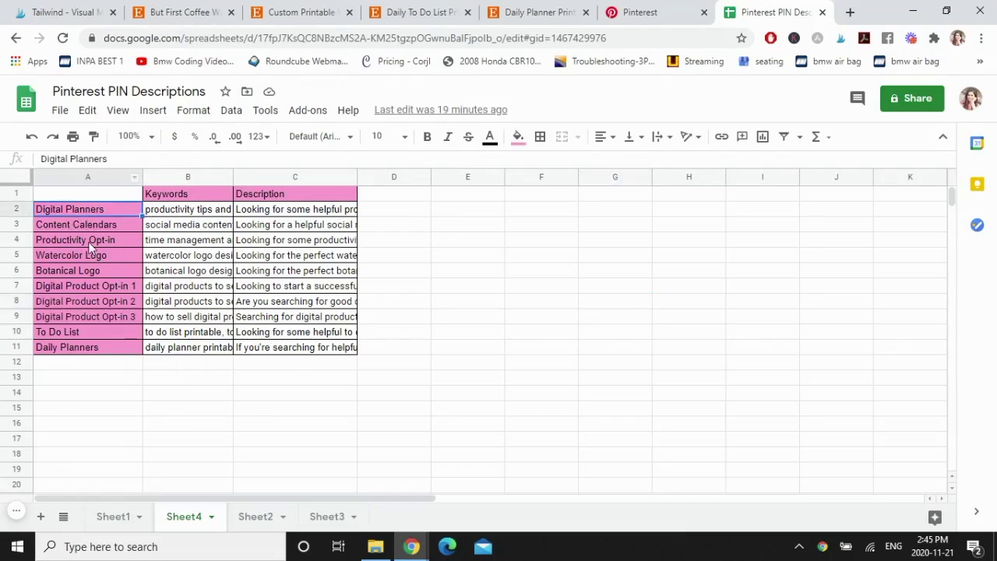
left_click(88, 242)
left_click(121, 519)
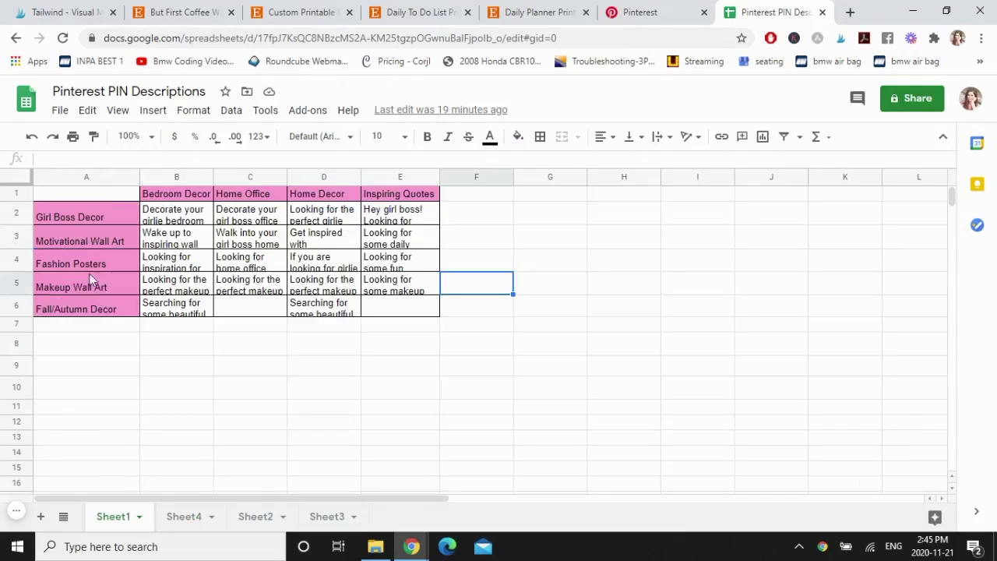
left_click(178, 194)
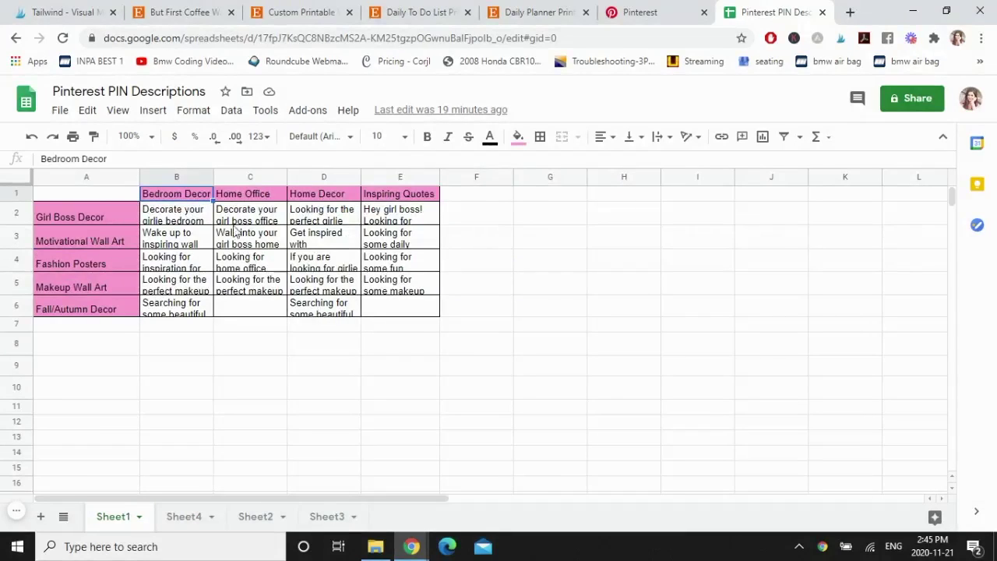
left_click(185, 518)
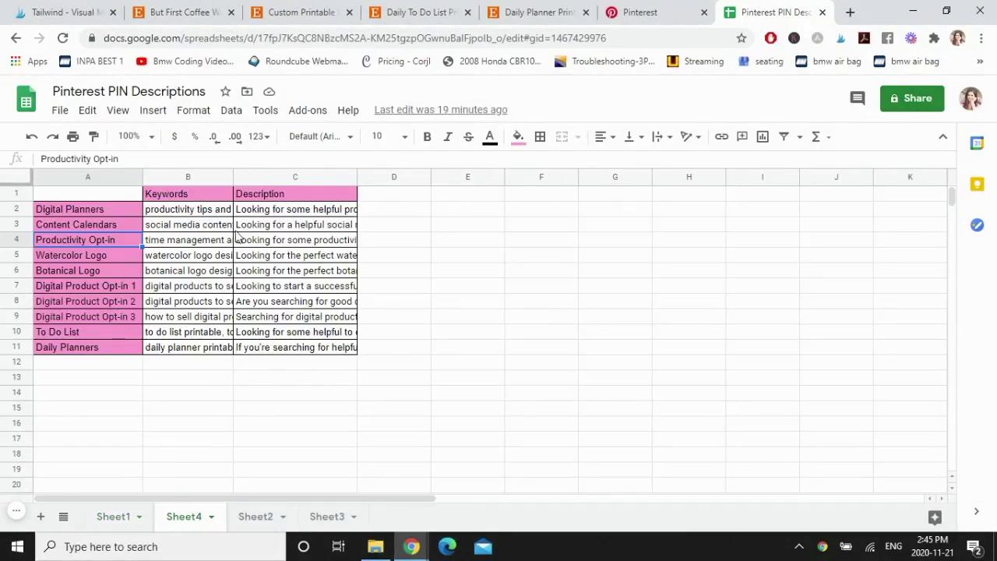
- Copy the To Do List description from Sheet4 into the first draft, Daily Planner Printables, in Tailwind
left_click(275, 333)
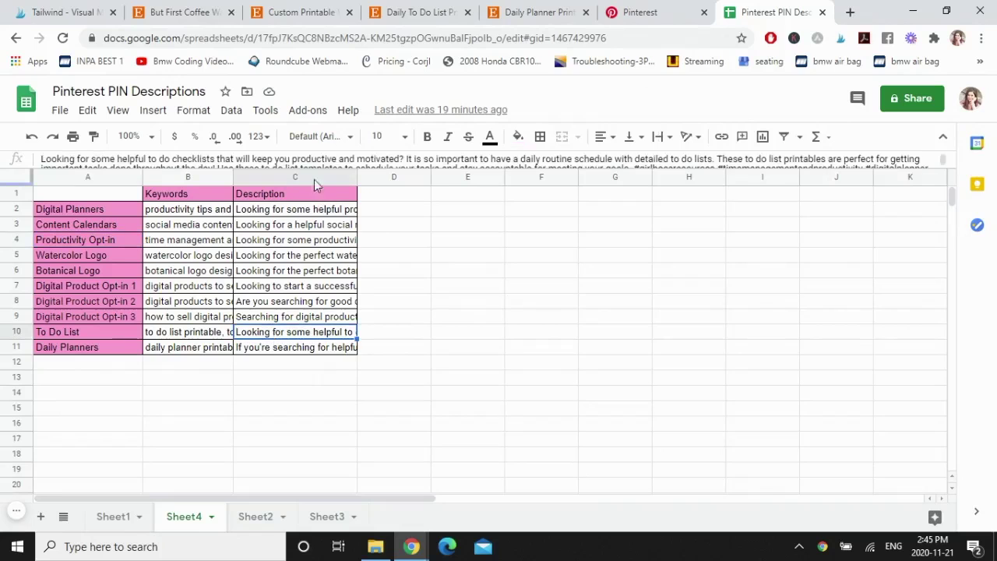
left_click(322, 159)
key("ctrl+a")
key("ctrl+c")
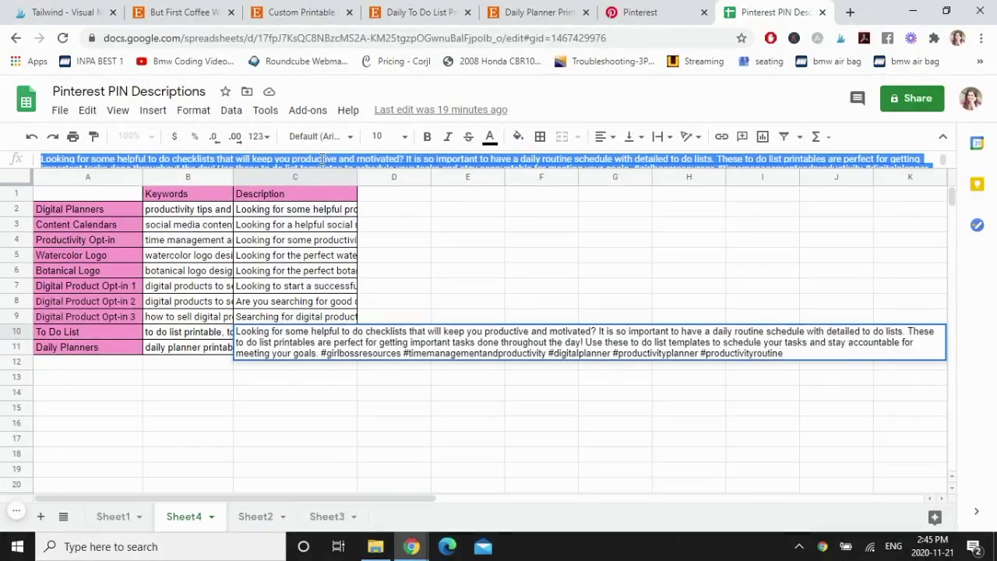
left_click(559, 262)
left_click(51, 11)
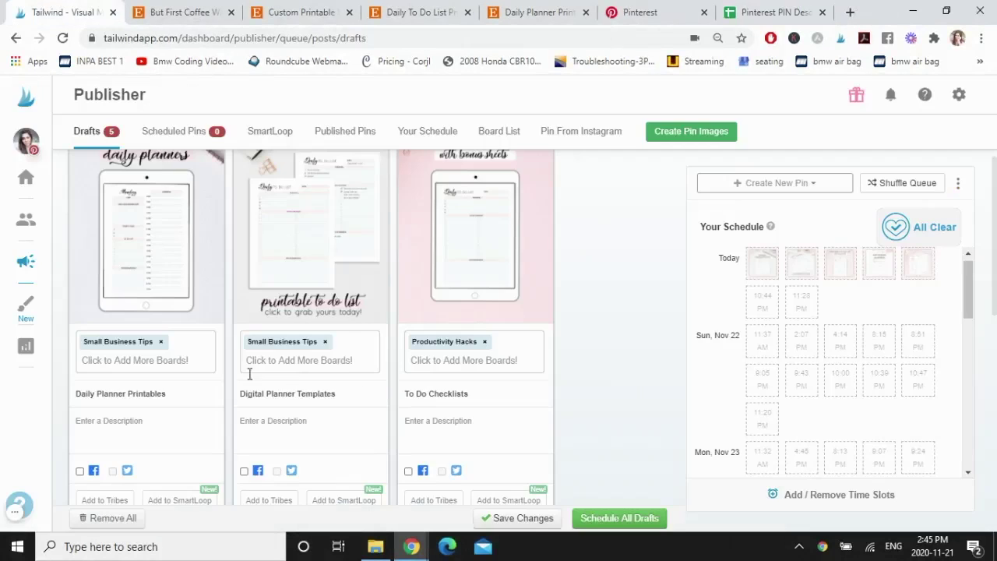
left_click(165, 427)
key("ctrl+v")
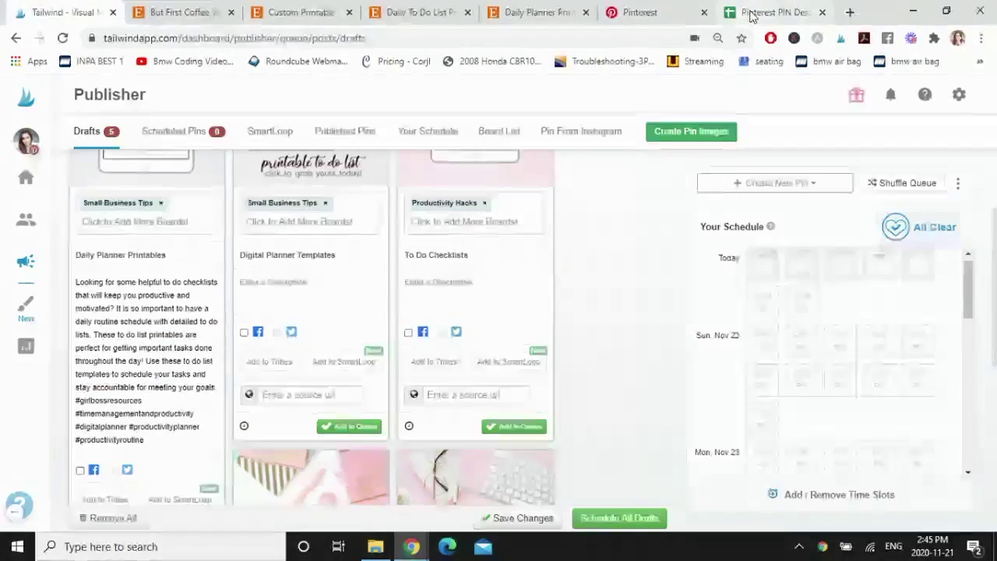
- Copy the spreadsheet's Daily Planners description into the Digital Planner Templates draft and the fifth draft, Daily Planner Printables
left_click(775, 12)
left_click(295, 347)
triple_click(273, 156)
key("ctrl+c")
left_click(66, 11)
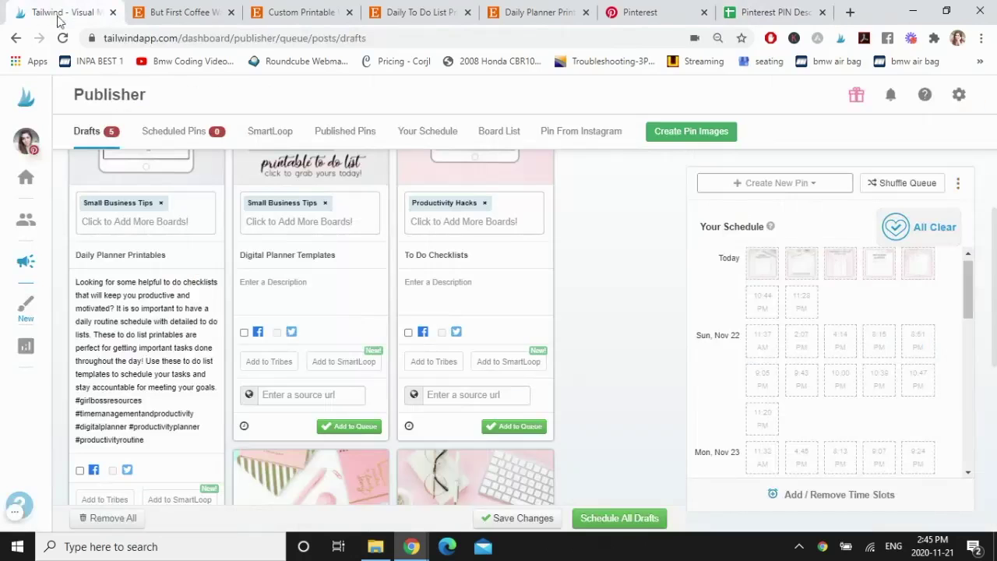
left_click(319, 286)
key("ctrl+v")
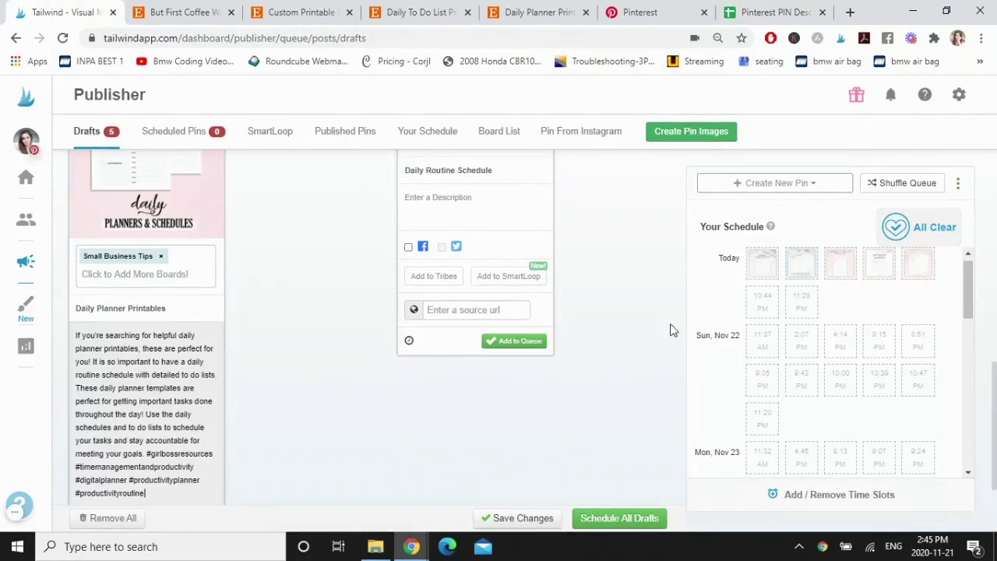
- Copy the spreadsheet's Digital Planners description into the To Do Checklists and Daily Routine Schedule drafts in Tailwind
left_click(771, 12)
left_click(472, 240)
left_click(306, 212)
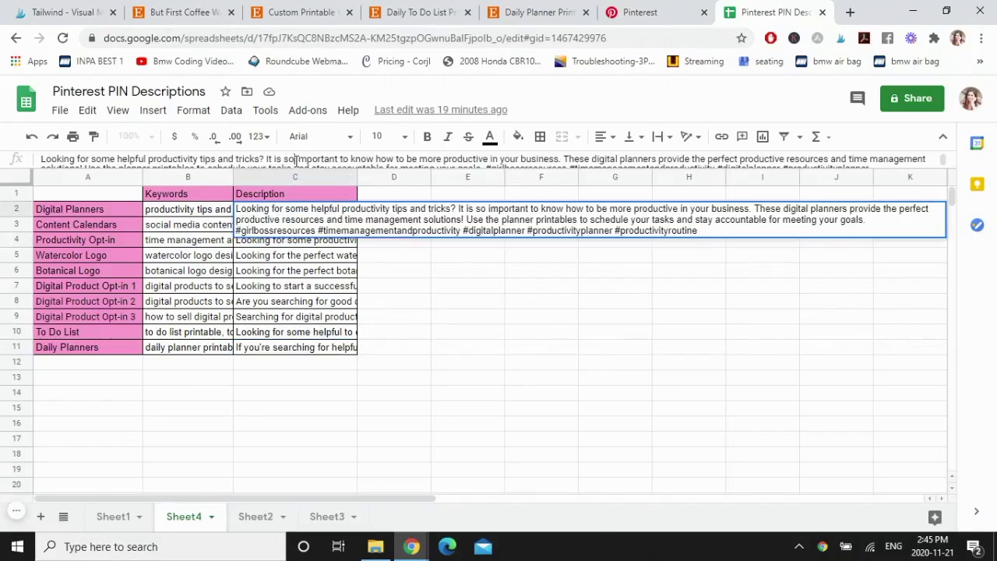
triple_click(273, 156)
key("ctrl+c")
left_click(67, 11)
scroll(591, 294, "up", 2)
left_click(483, 417)
scroll(596, 413, "up", 5)
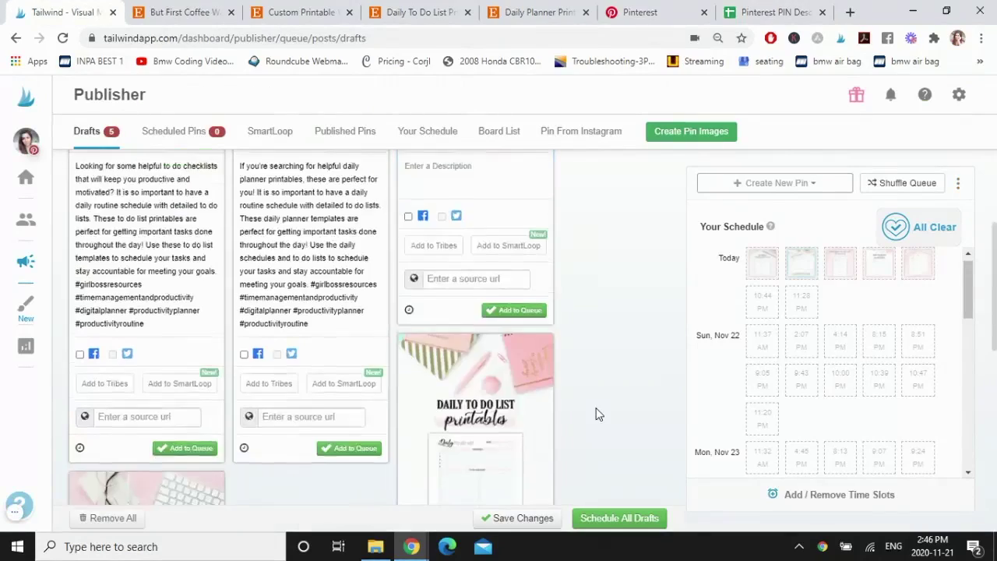
left_click(467, 463)
key("ctrl+v")
scroll(600, 398, "down", 2)
scroll(603, 398, "down", 2)
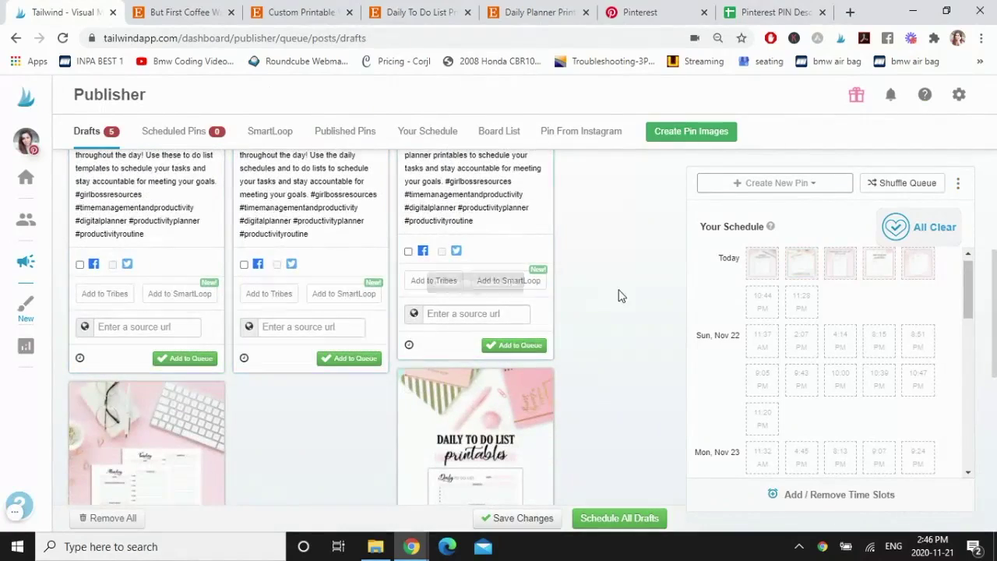
scroll(621, 298, "up", 5)
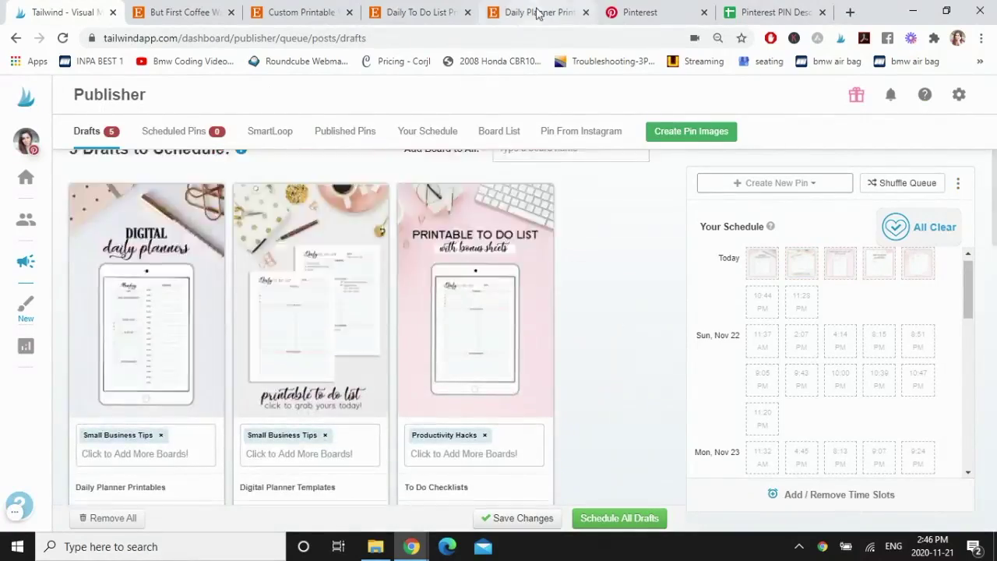
left_click(535, 12)
left_click(308, 39)
left_click(308, 39)
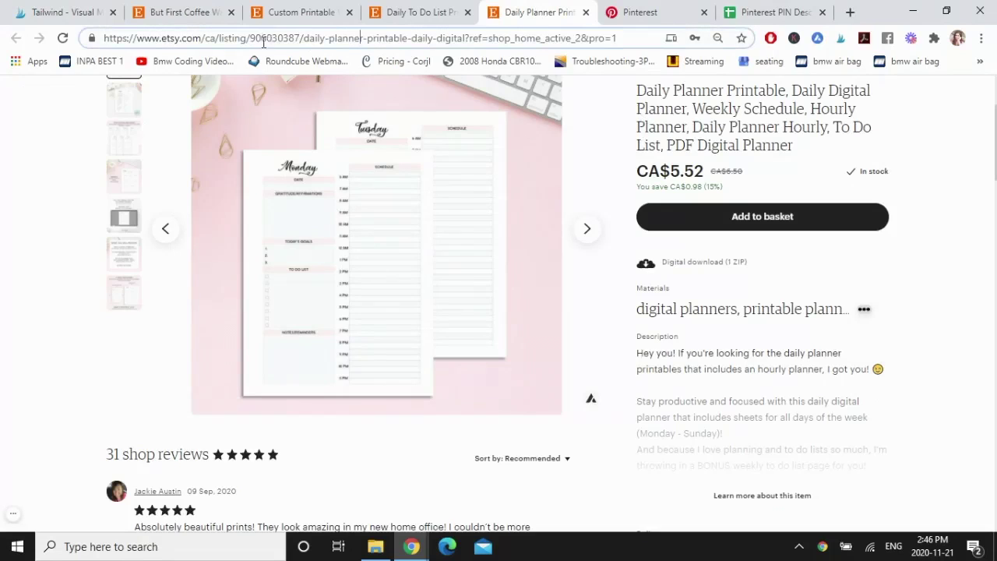
left_click_drag(304, 38, 89, 36)
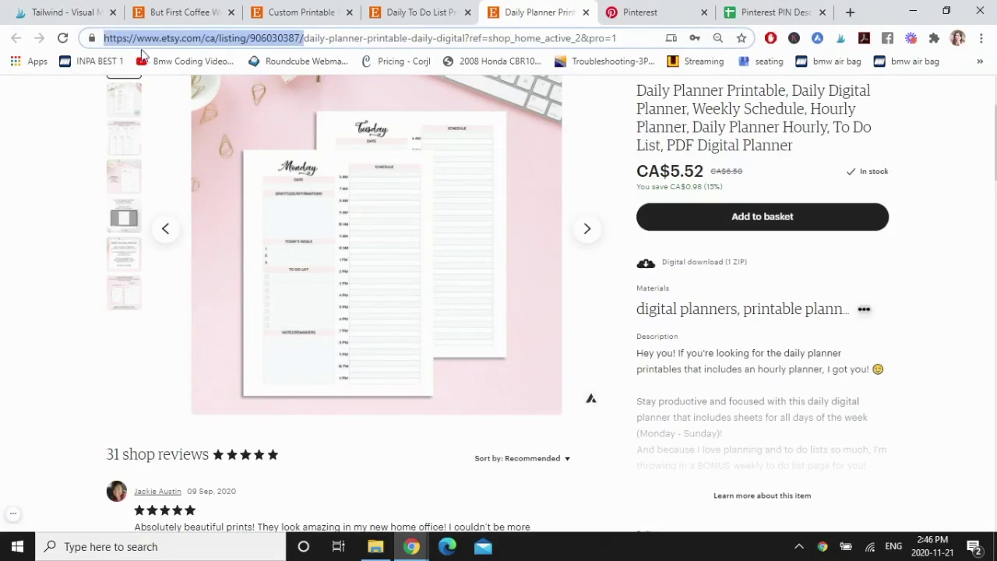
left_click(78, 14)
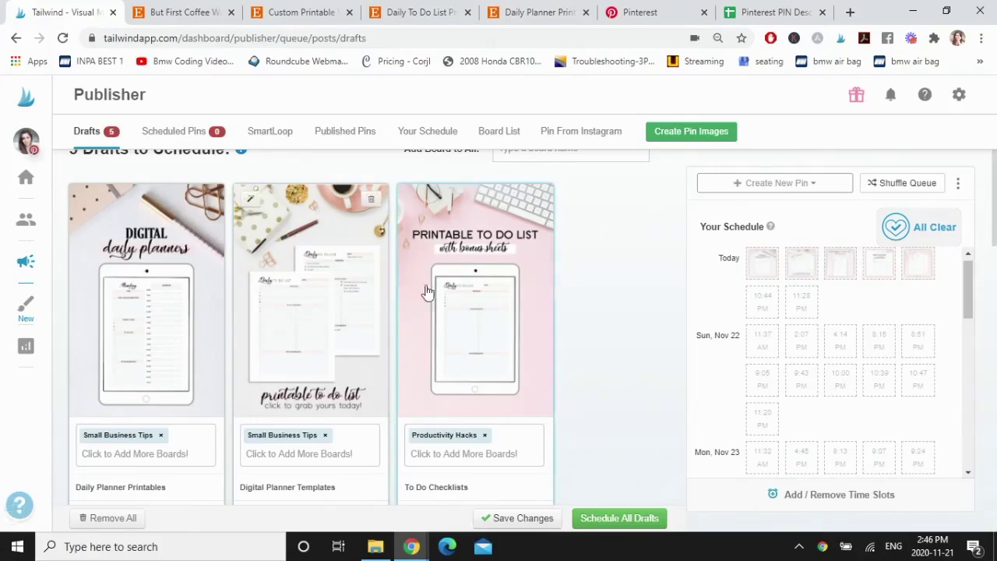
scroll(608, 345, "down", 2)
scroll(608, 345, "down", 2)
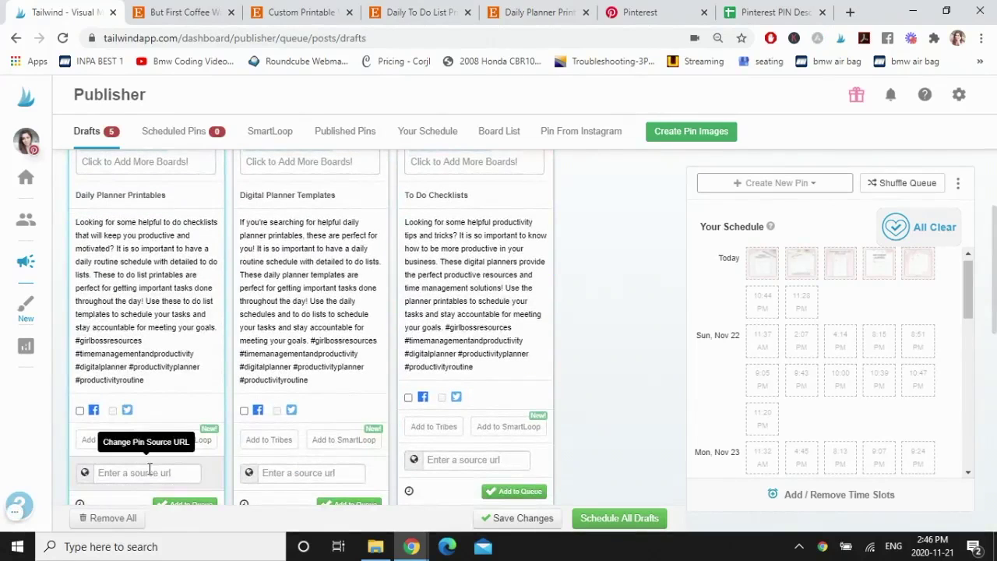
left_click(167, 466)
key("ctrl+v")
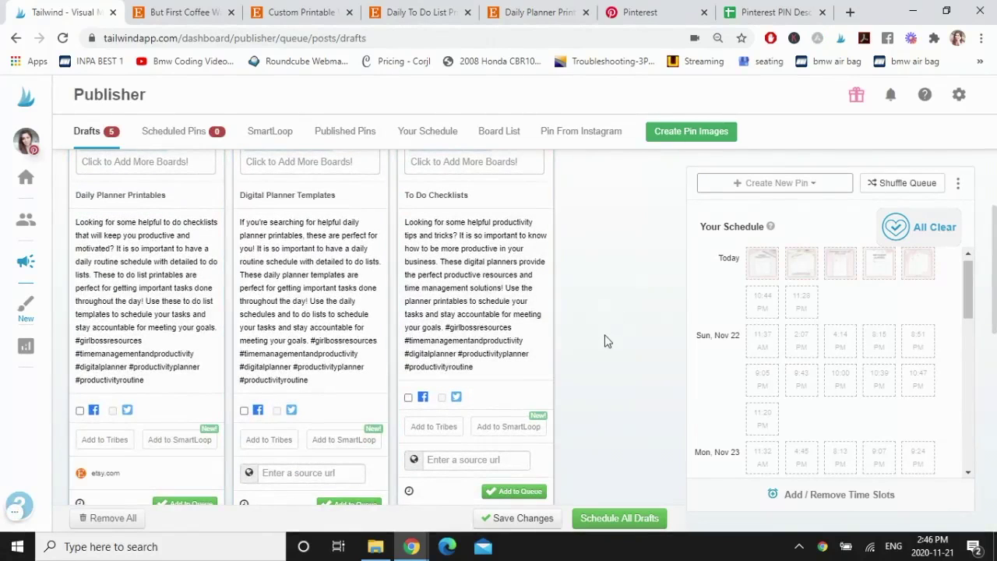
- Set the Digital Planner Templates draft's source URL to the Daily To Do List Etsy listing link, cut off after listing number 892032420
scroll(610, 335, "up", 4)
left_click(420, 12)
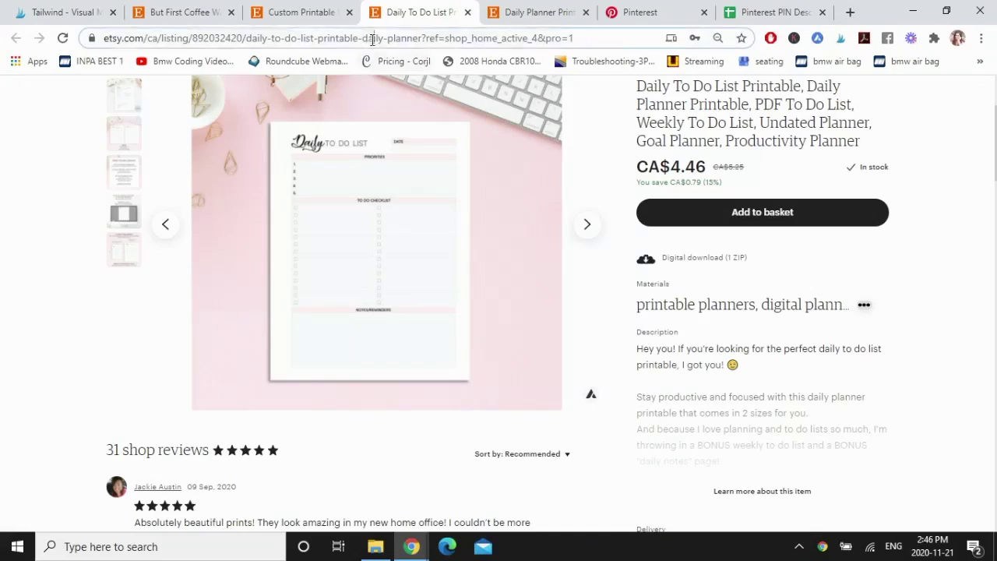
left_click_drag(306, 37, 103, 39)
key("ctrl+c")
left_click(62, 13)
scroll(574, 334, "down", 4)
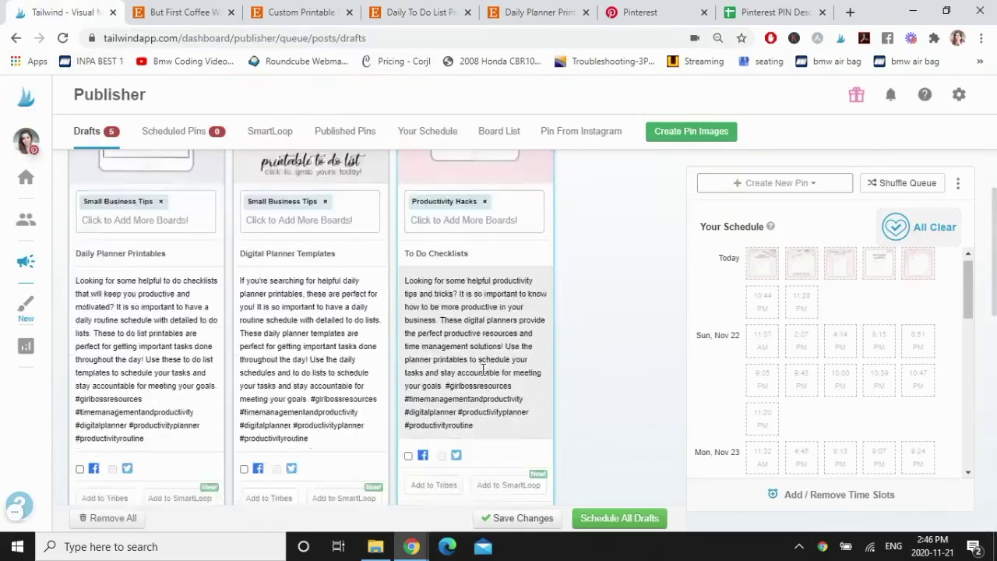
scroll(607, 377, "up", 2)
scroll(600, 378, "down", 7)
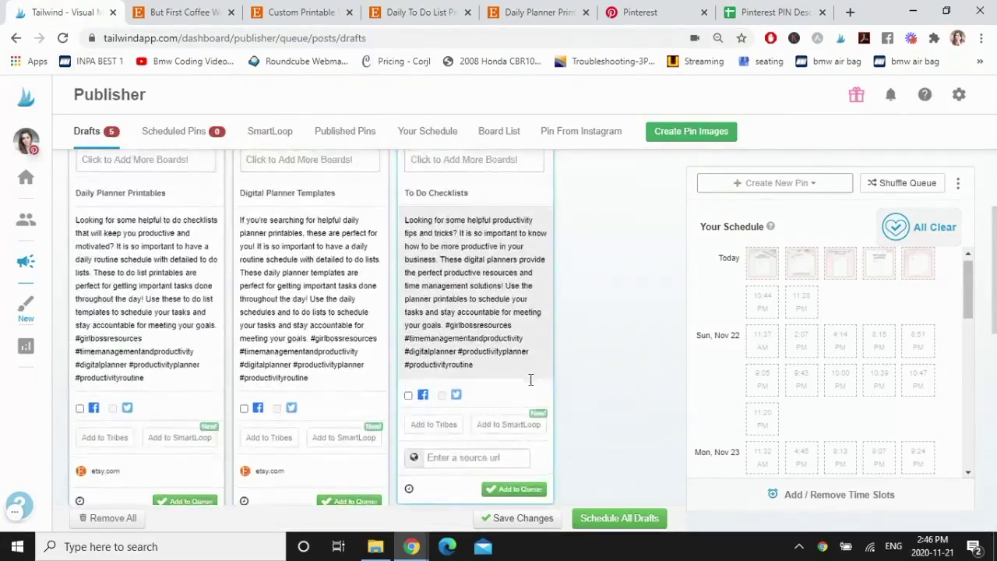
scroll(595, 379, "down", 2)
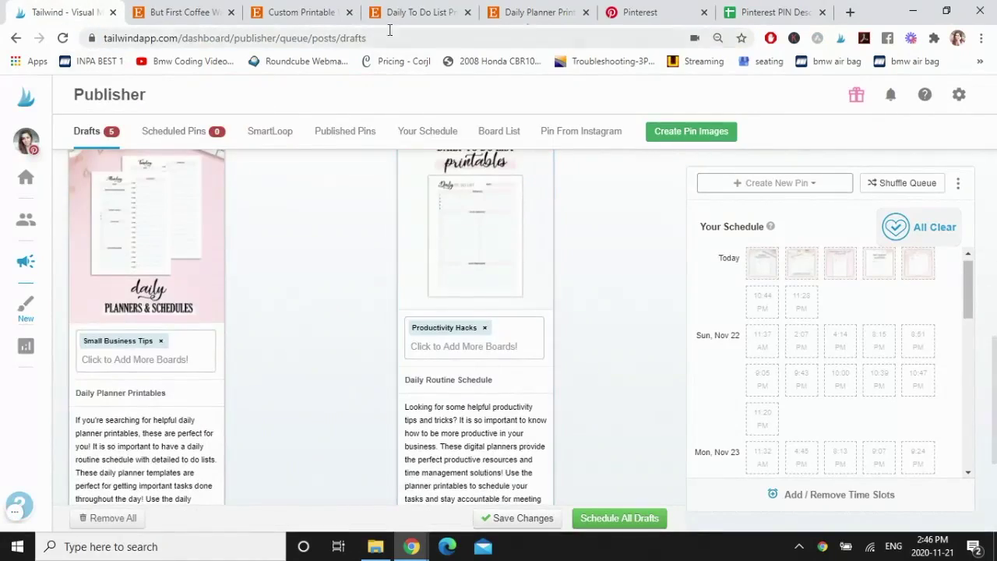
- Copy the shortened Daily Planner Etsy listing link into the source URL of the fifth draft, Daily Planner Printables
left_click(537, 13)
left_click_drag(103, 37, 304, 39)
key("ctrl+c")
left_click(62, 13)
scroll(485, 296, "down", 3)
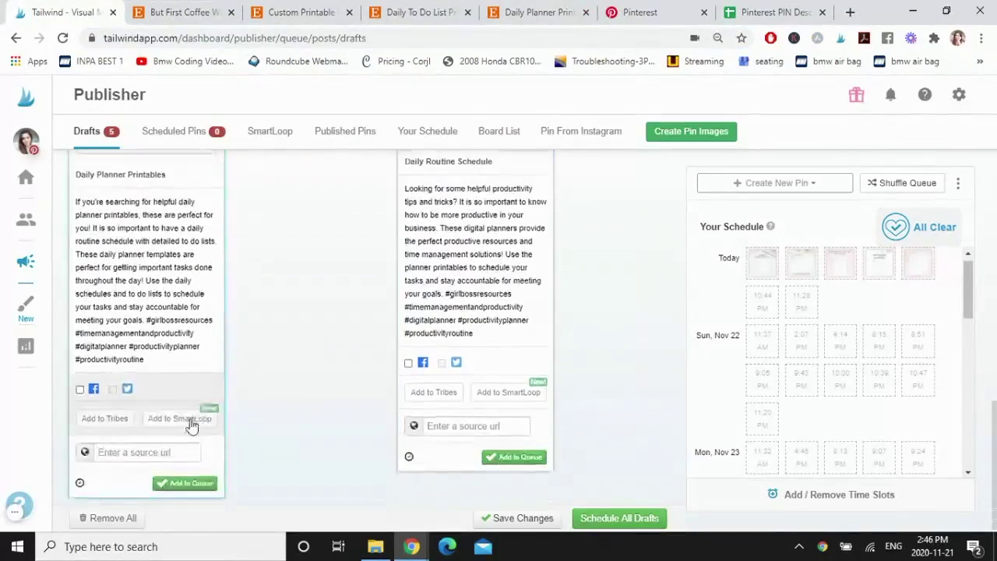
left_click(133, 452)
key("ctrl+v")
scroll(627, 358, "up", 3)
scroll(628, 356, "down", 3)
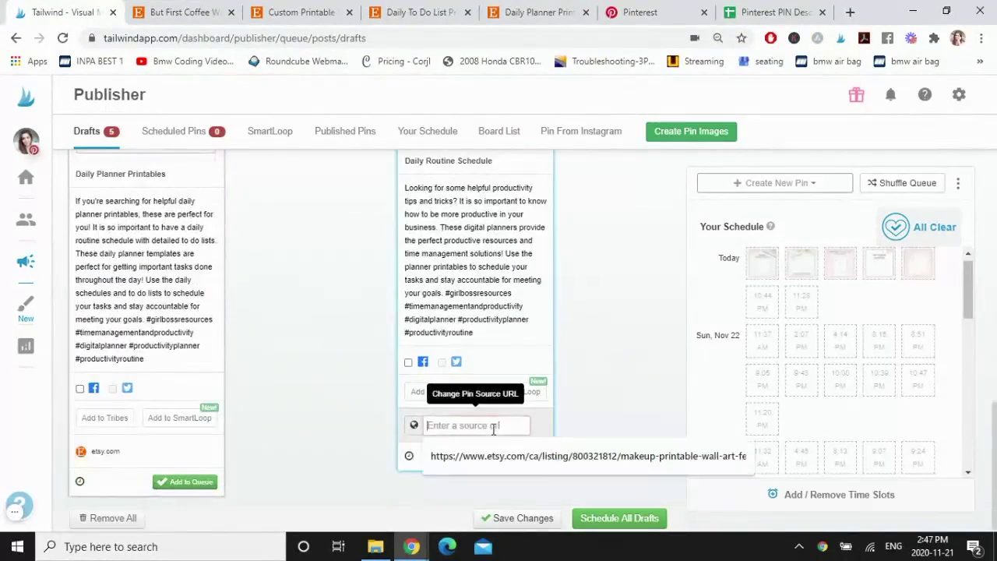
scroll(600, 378, "up", 3)
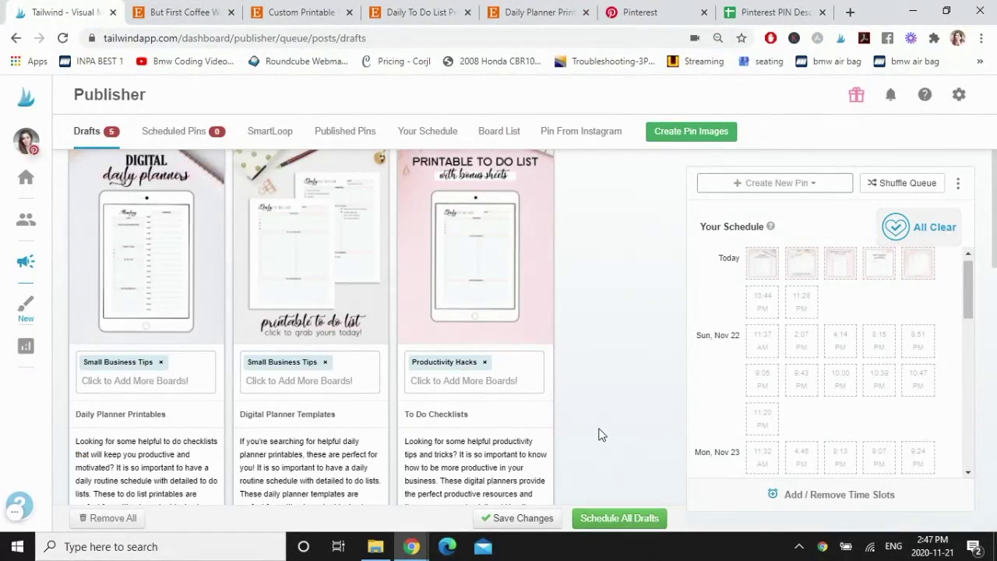
scroll(599, 427, "up", 1)
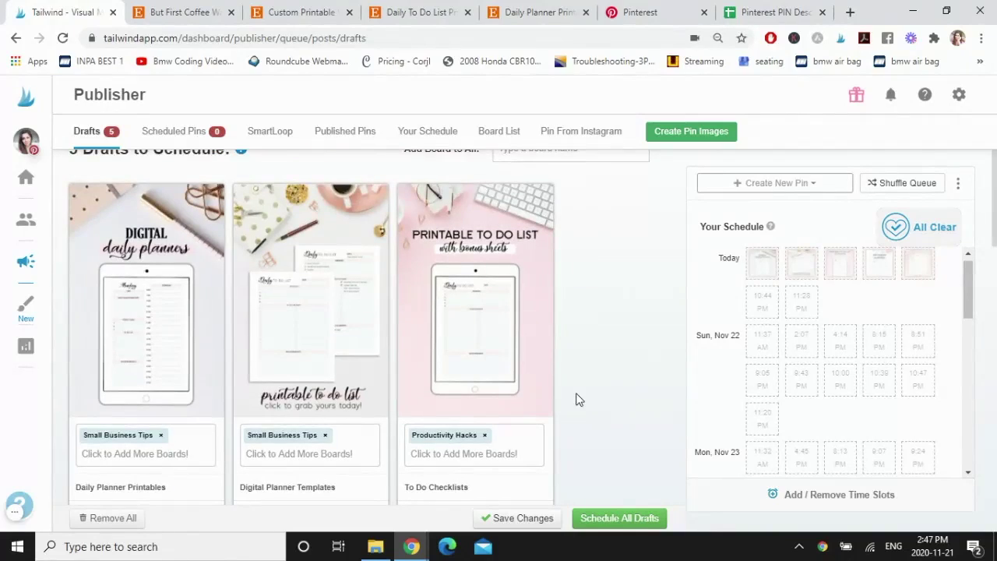
scroll(577, 400, "down", 7)
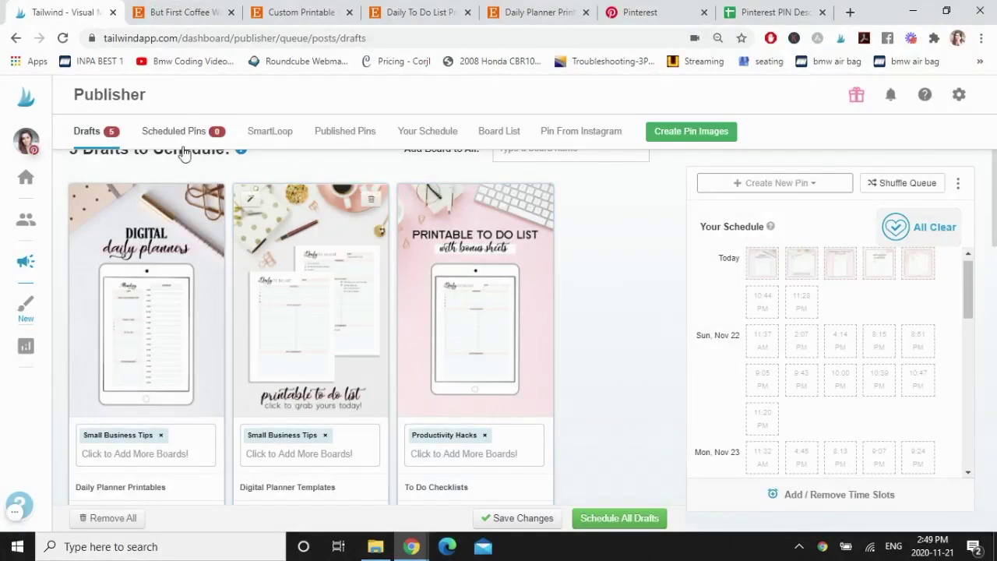
- Send the five 794 x 1191 images (0, 1, 6, 7 and 8) from the But First Coffee Wall Art Etsy listing to Tailwind for scheduling
left_click(178, 10)
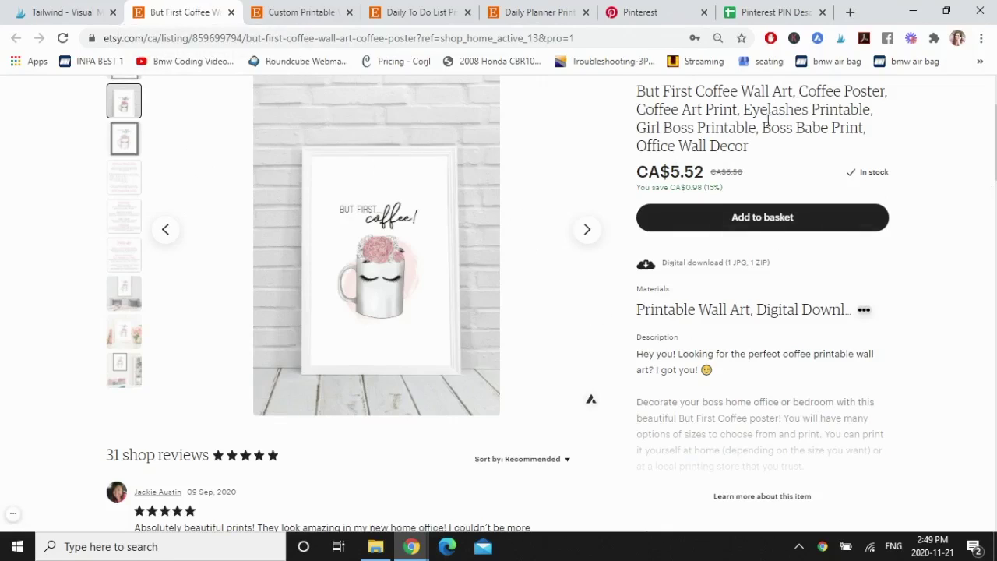
left_click(841, 40)
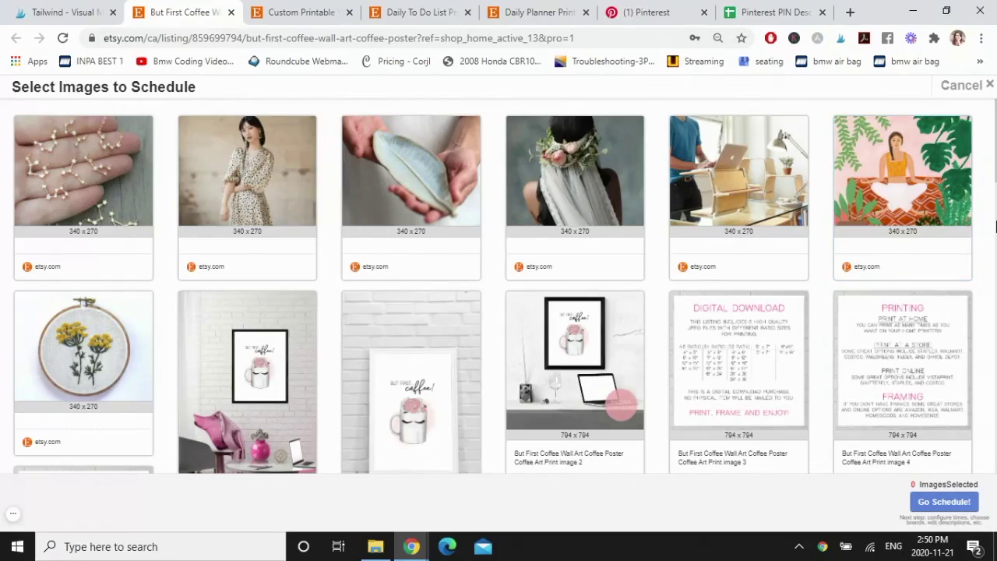
scroll(995, 225, "down", 1)
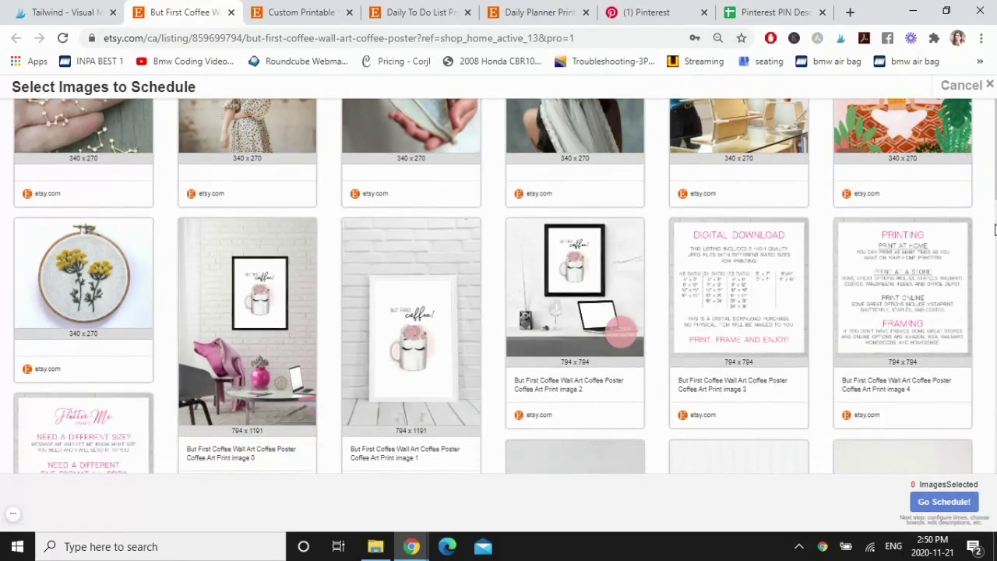
left_click(399, 268)
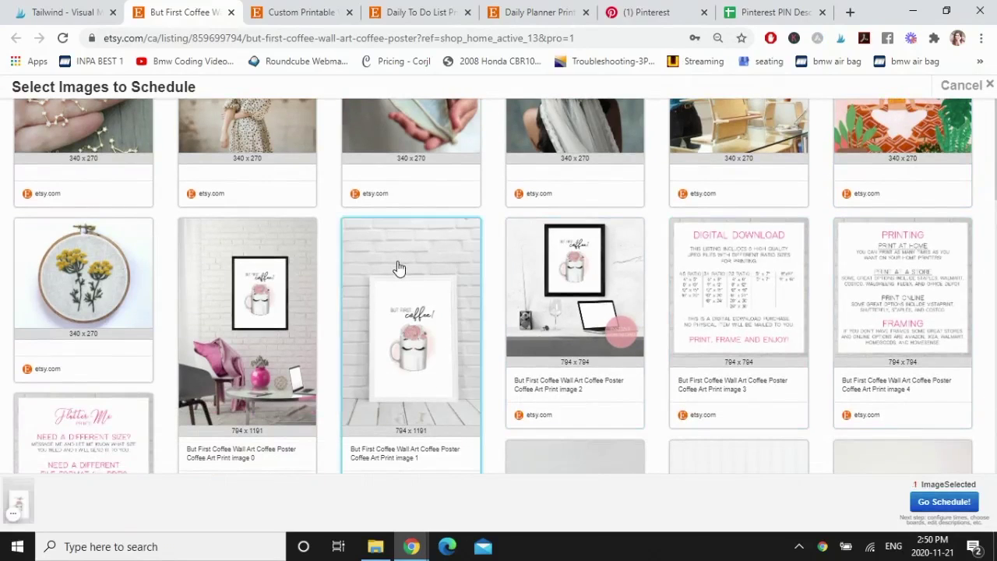
left_click(260, 282)
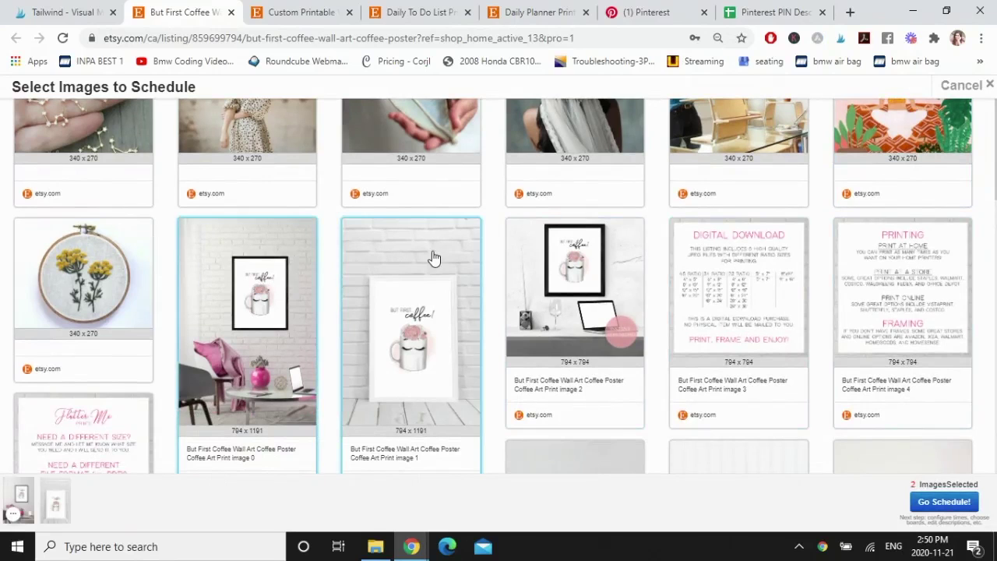
scroll(434, 258, "down", 3)
left_click(575, 328)
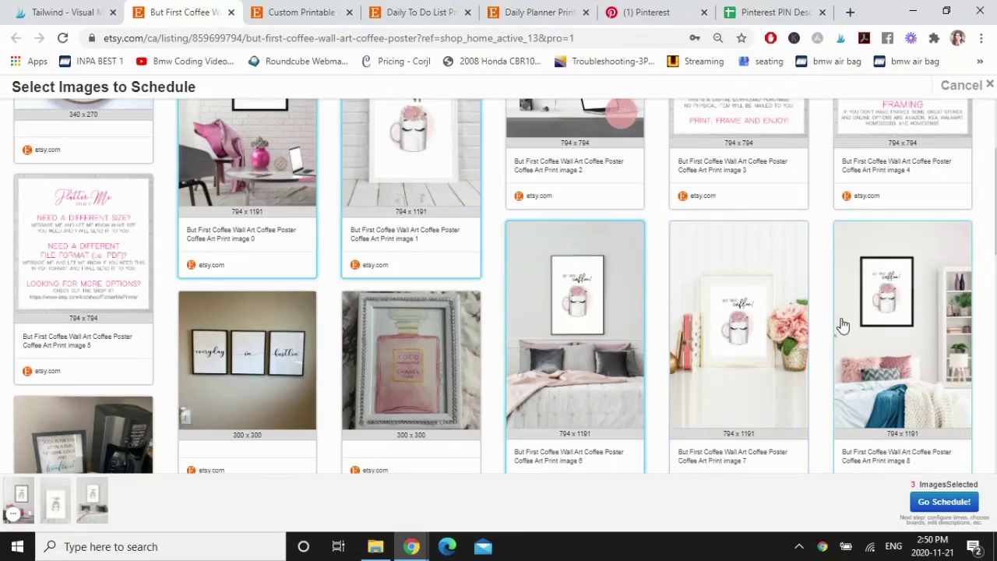
left_click(901, 290)
left_click(758, 292)
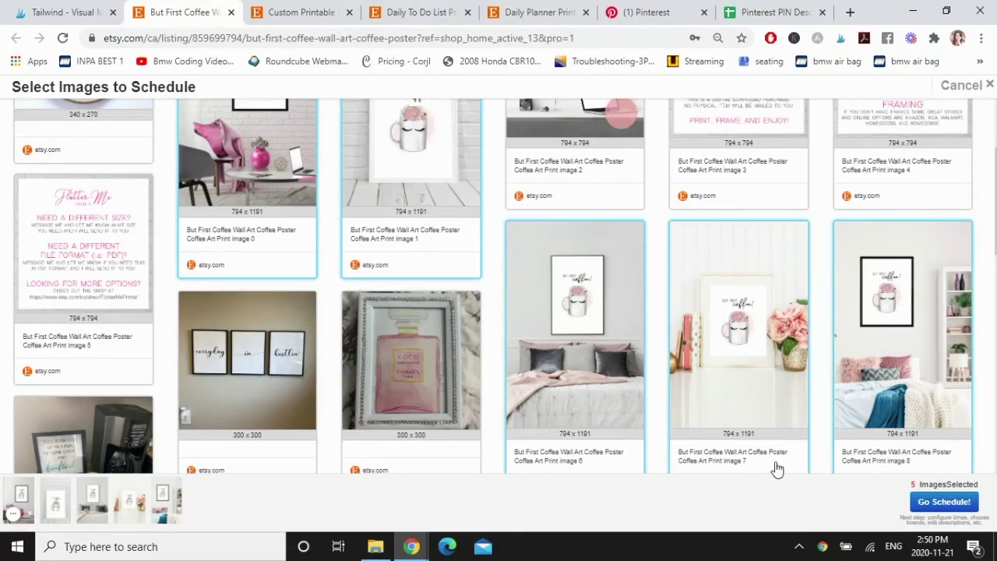
left_click(944, 503)
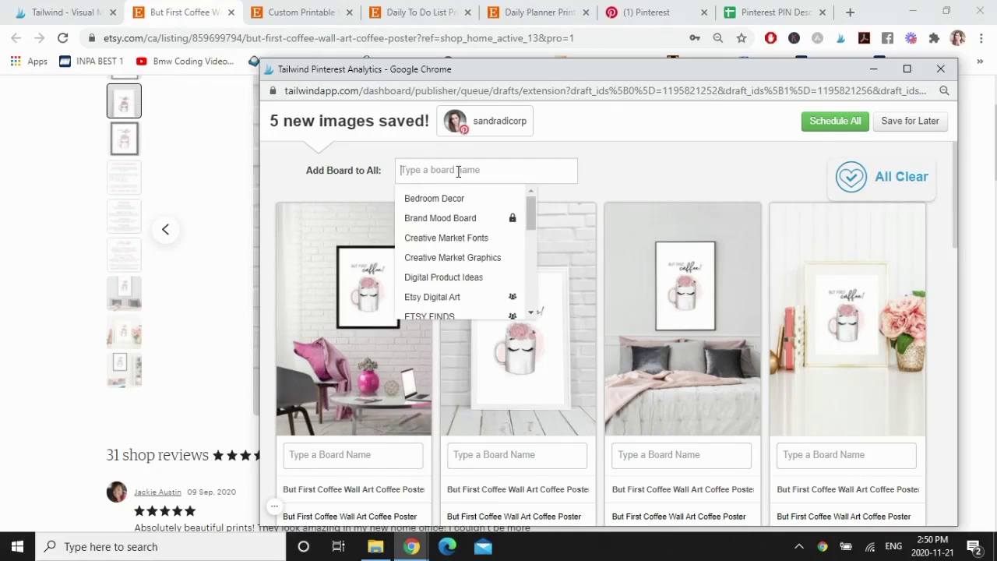
scroll(533, 225, "down", 1)
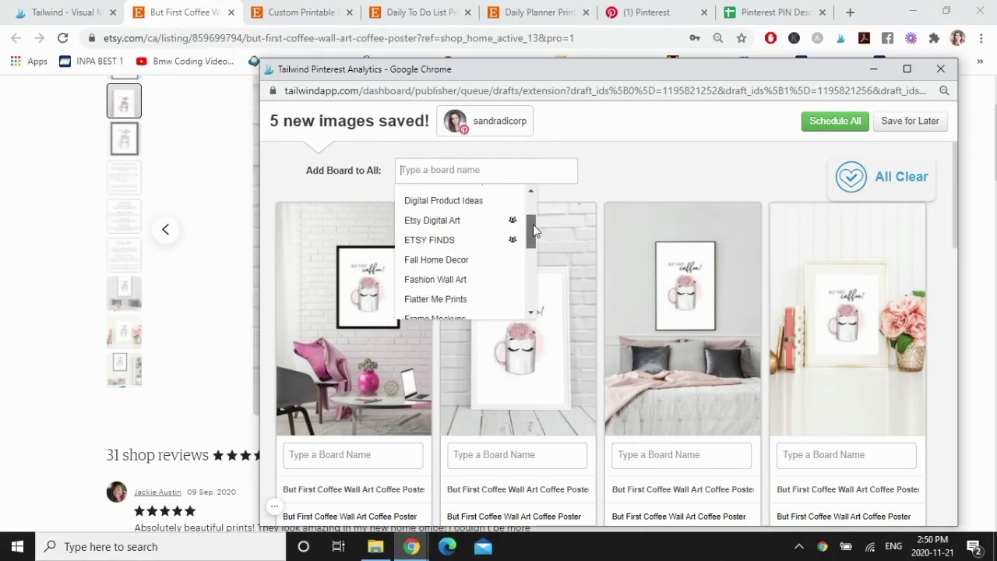
scroll(536, 276, "down", 2)
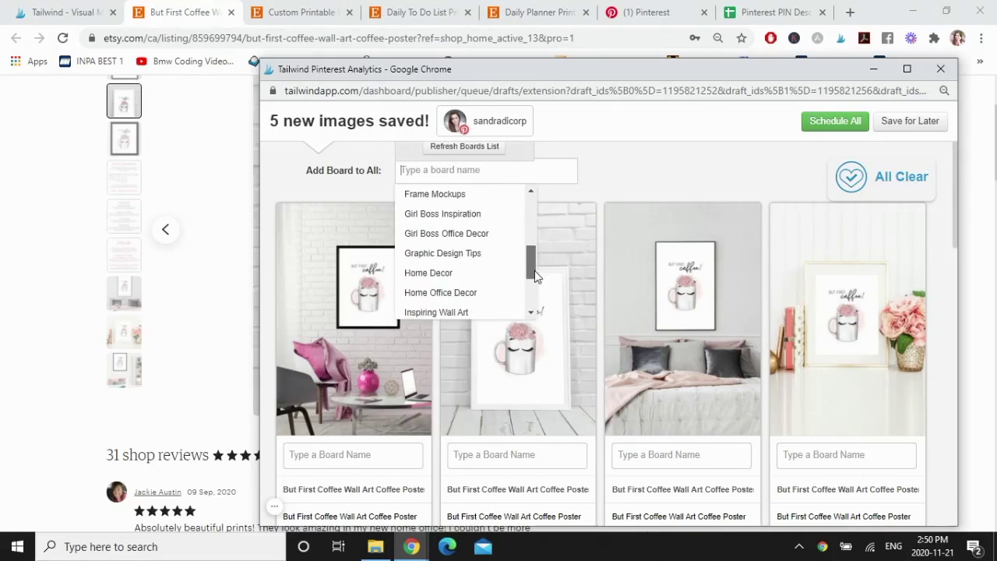
left_click(606, 174)
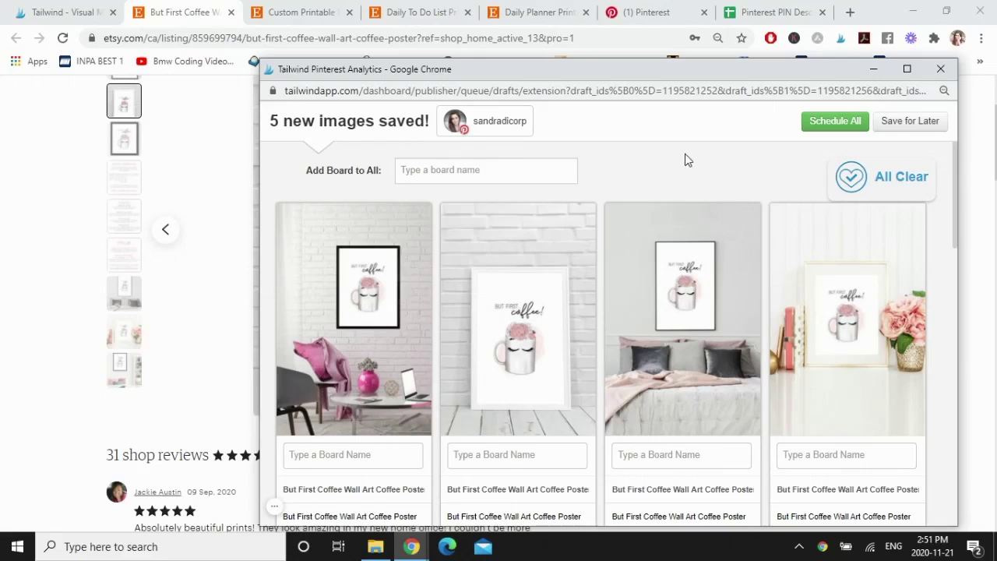
- Save the five coffee wall art images for later and open the Graphic Design Tips board on Pinterest
left_click(920, 122)
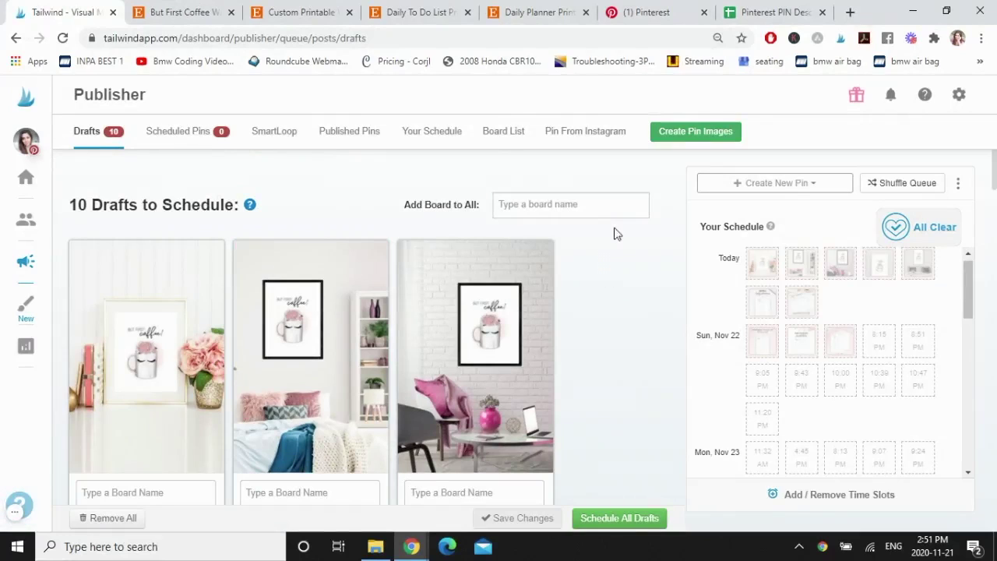
left_click(653, 12)
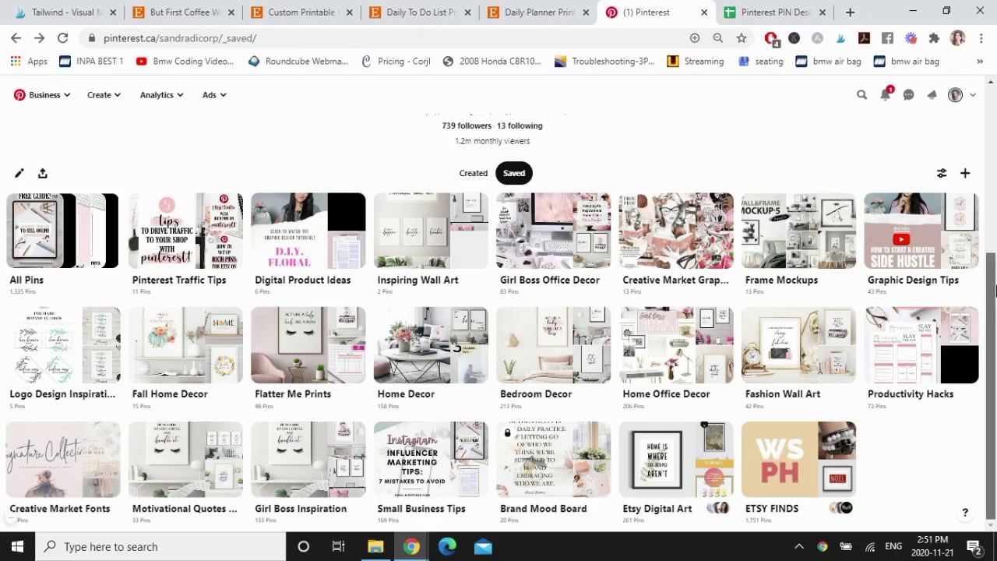
left_click(928, 226)
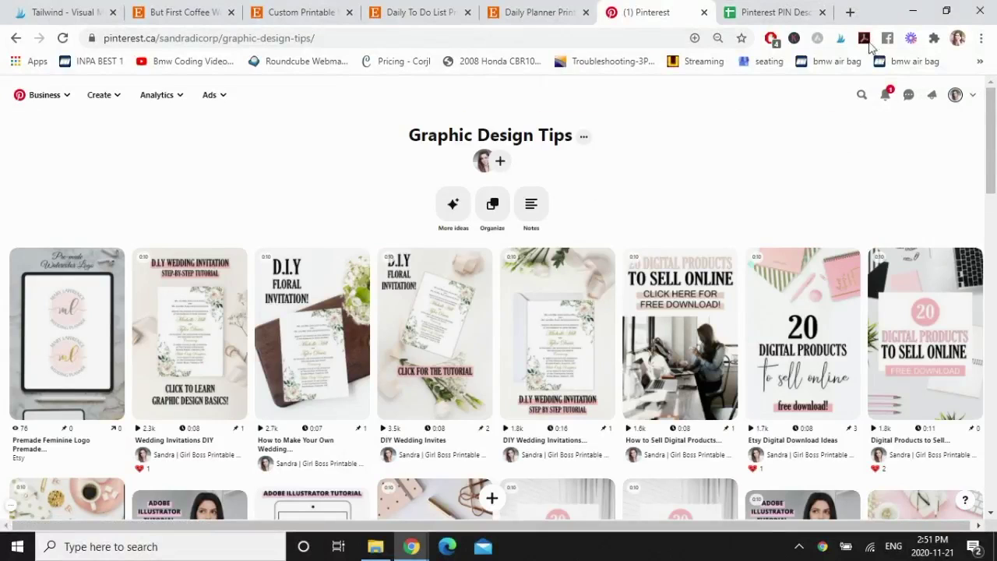
- Start a Tailwind selection on the board with two "20 Digital Products to Sell Online" pins, a desk-chair "20 Digital Product Ideas" pin and the laptop "Logo Design Process" pin
left_click(841, 41)
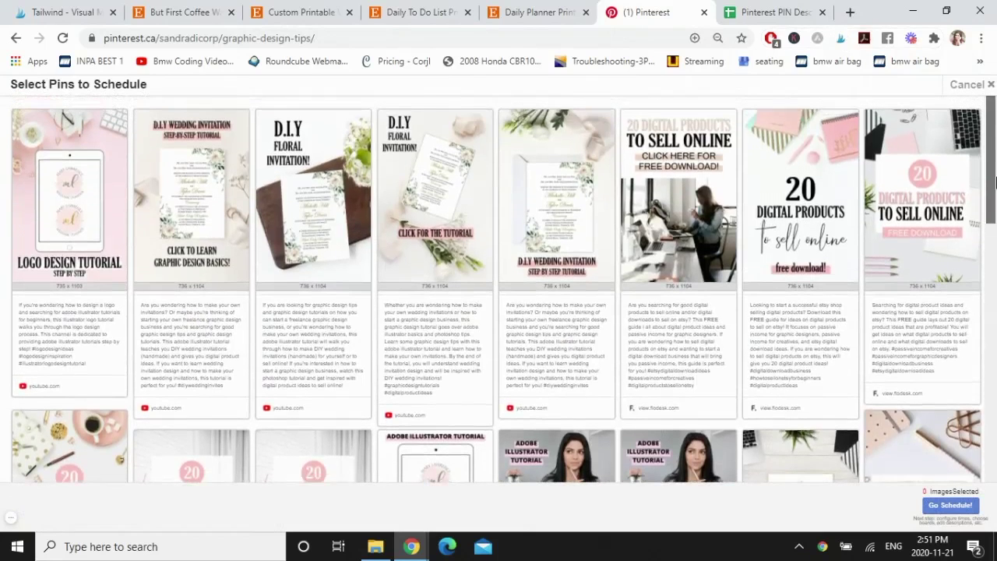
left_click(689, 239)
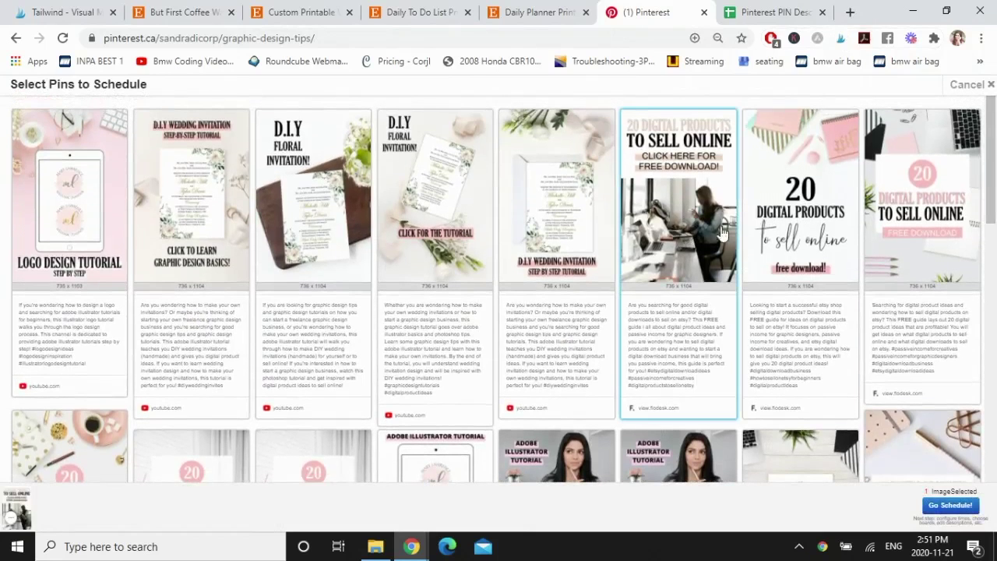
left_click(937, 230)
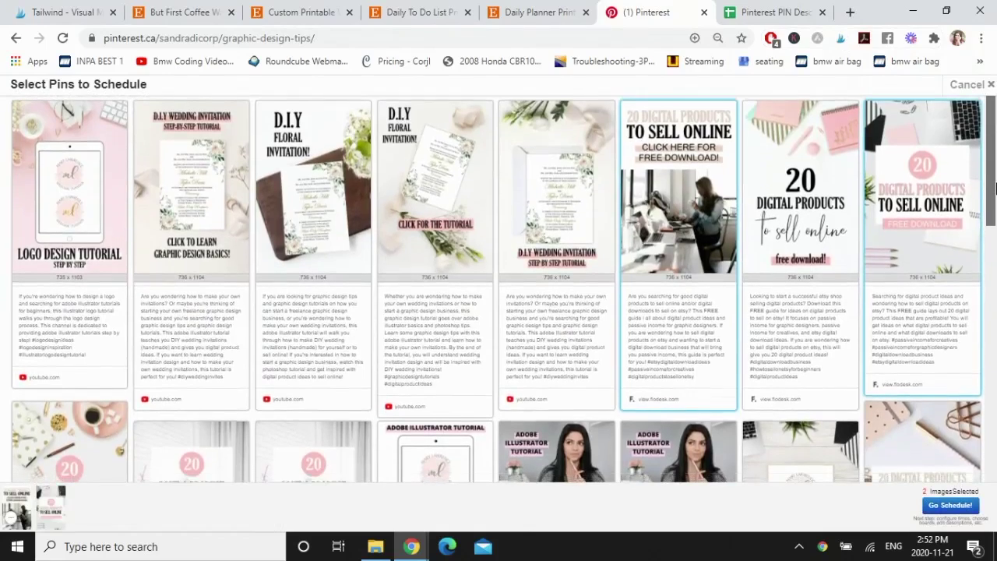
scroll(620, 303, "down", 3)
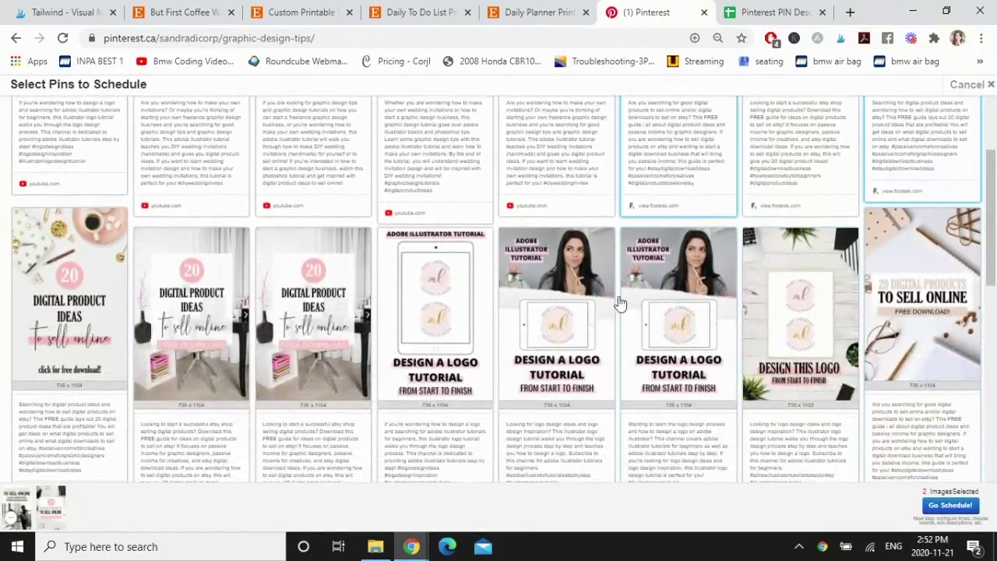
left_click(319, 304)
scroll(989, 350, "down", 5)
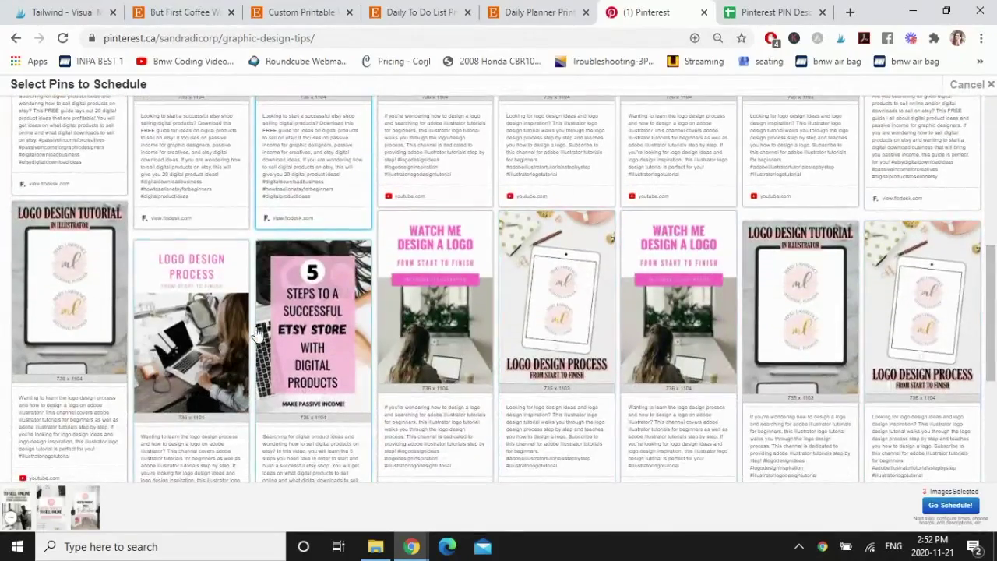
left_click(212, 336)
- Add the "20 Digital Product Ideas to Sell Online" pin with the coffee cup to the selection
scroll(991, 312, "down", 3)
scroll(917, 316, "down", 3)
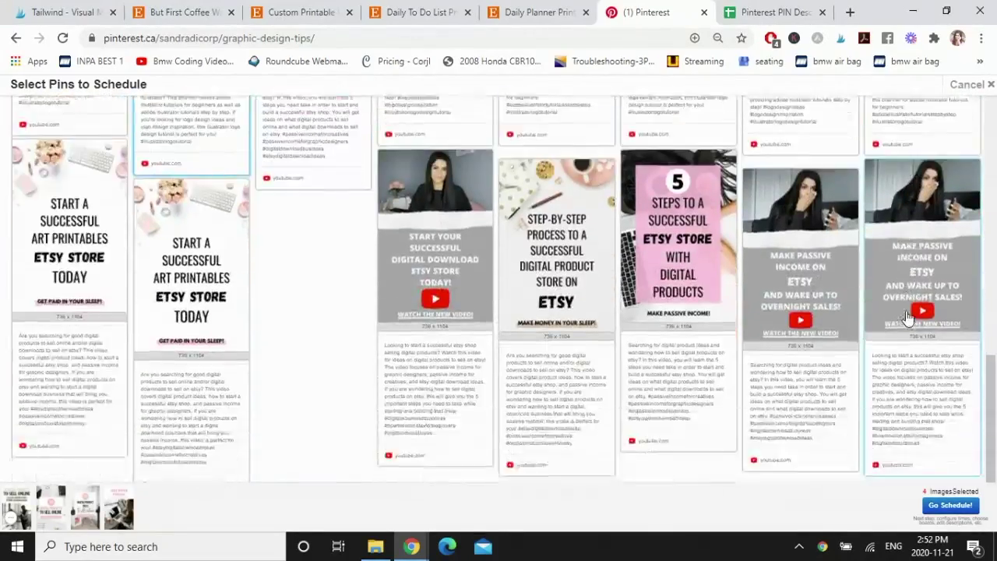
scroll(994, 205, "up", 8)
scroll(994, 204, "up", 3)
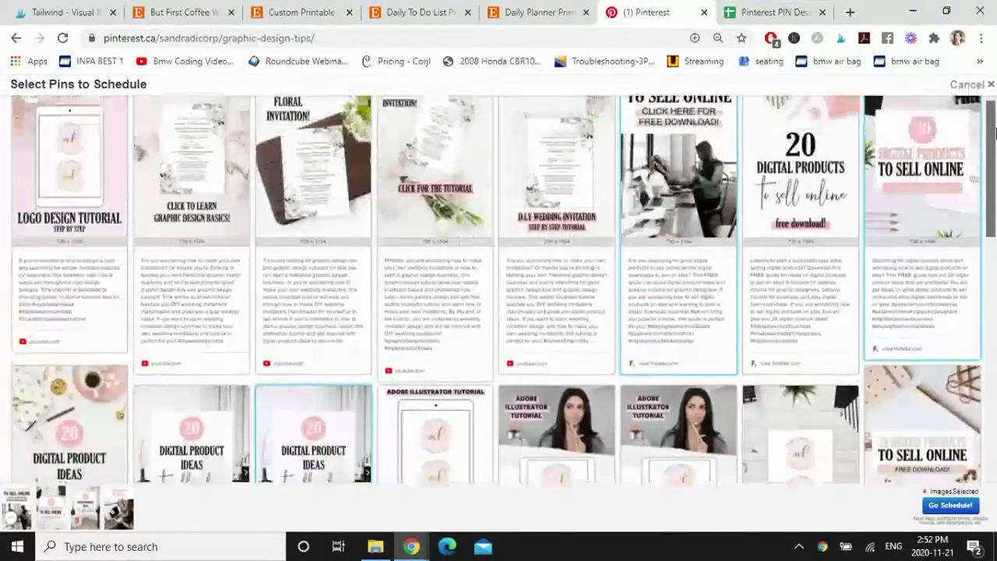
scroll(623, 311, "down", 2)
left_click(298, 374)
left_click(70, 343)
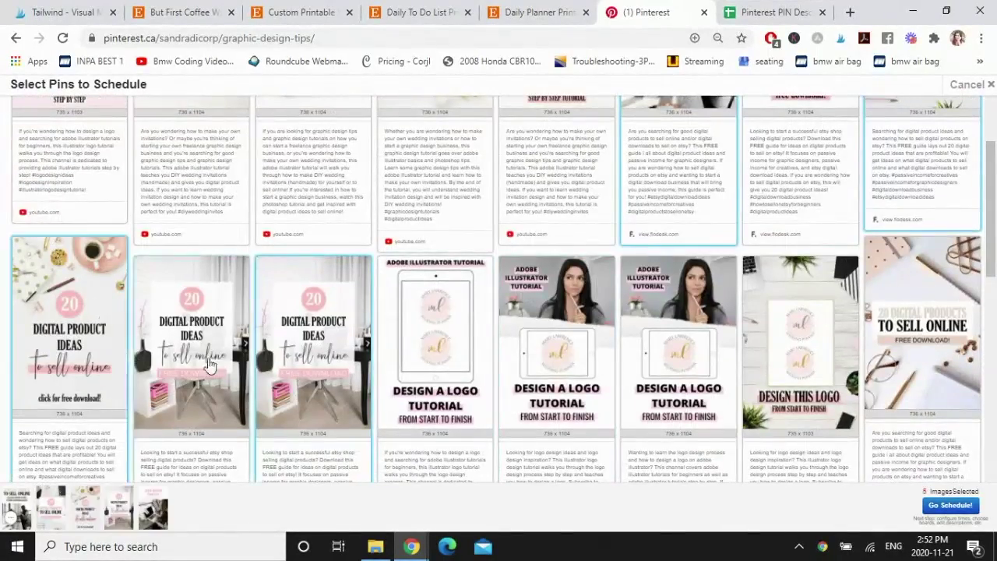
- Send the five selected Graphic Design Tips pins to Tailwind, save them for later and return to the Tailwind drafts
left_click(950, 504)
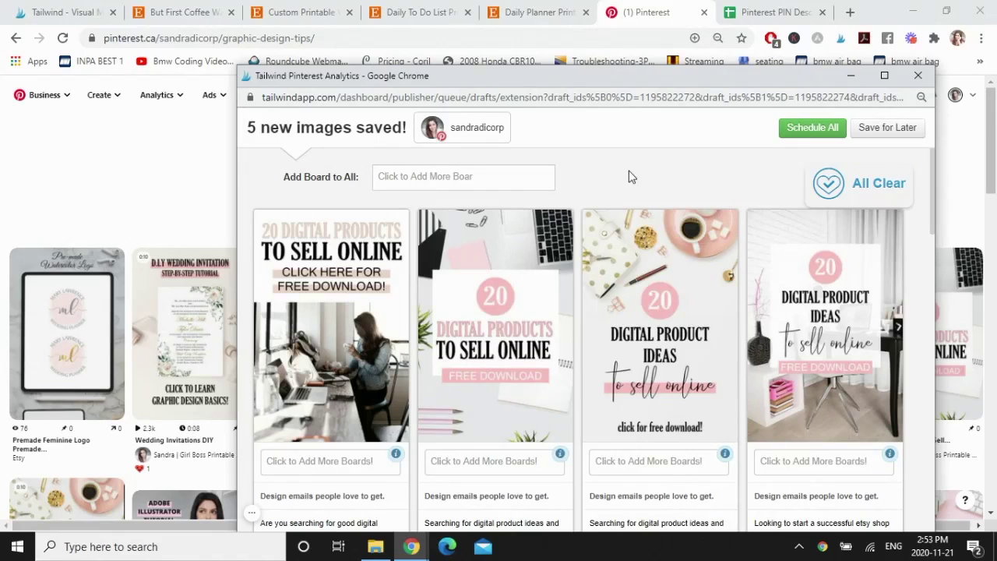
left_click(882, 131)
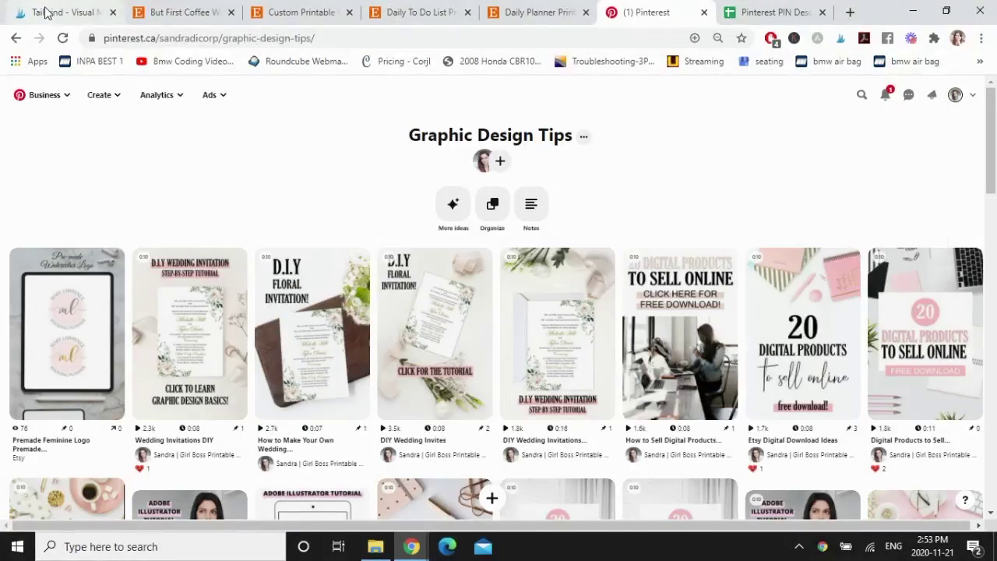
left_click(48, 13)
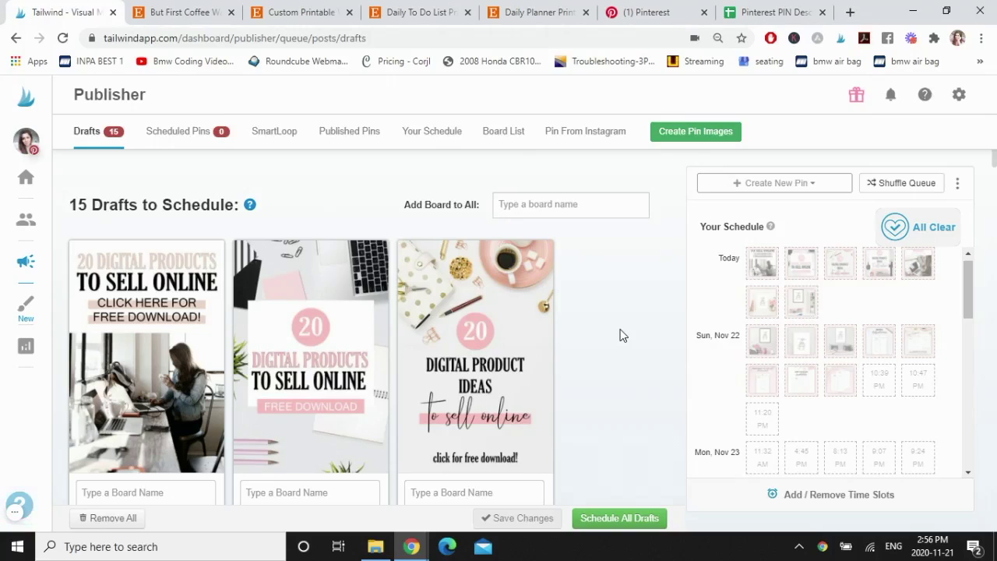
- Switch back to Pinterest and search all pins for "bedroom decor ideas"
left_click(667, 11)
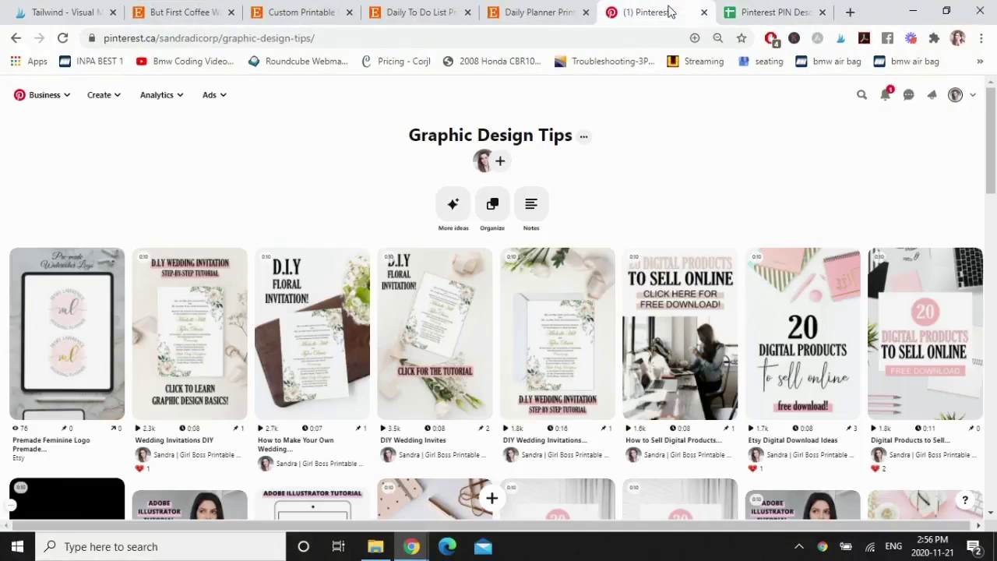
left_click(861, 94)
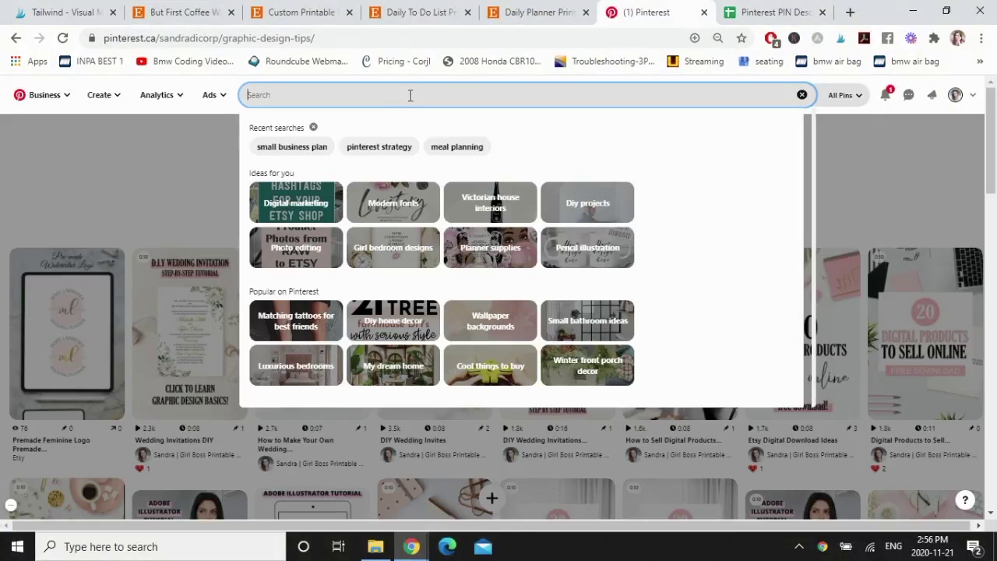
type("bedroom decor ideas")
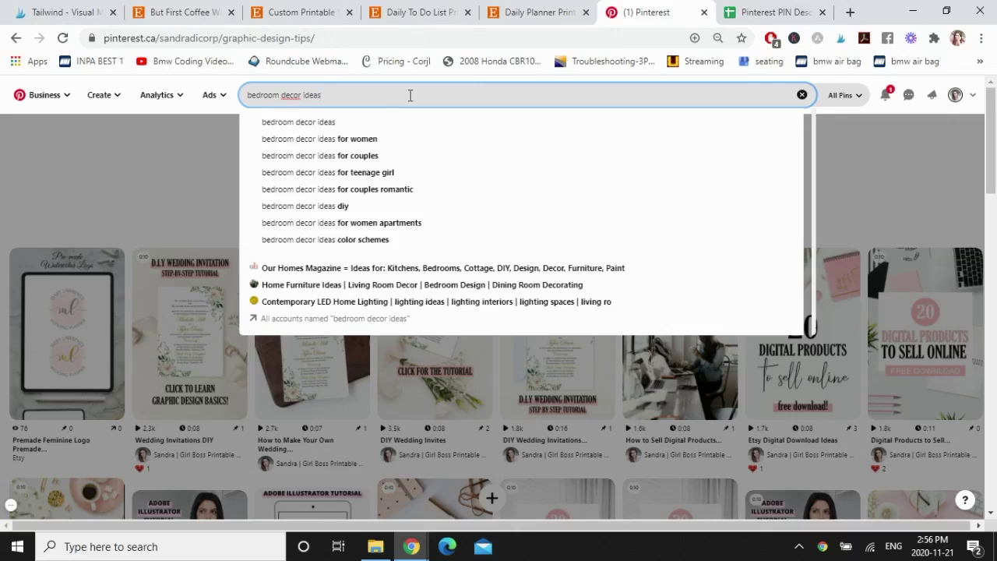
key("Return")
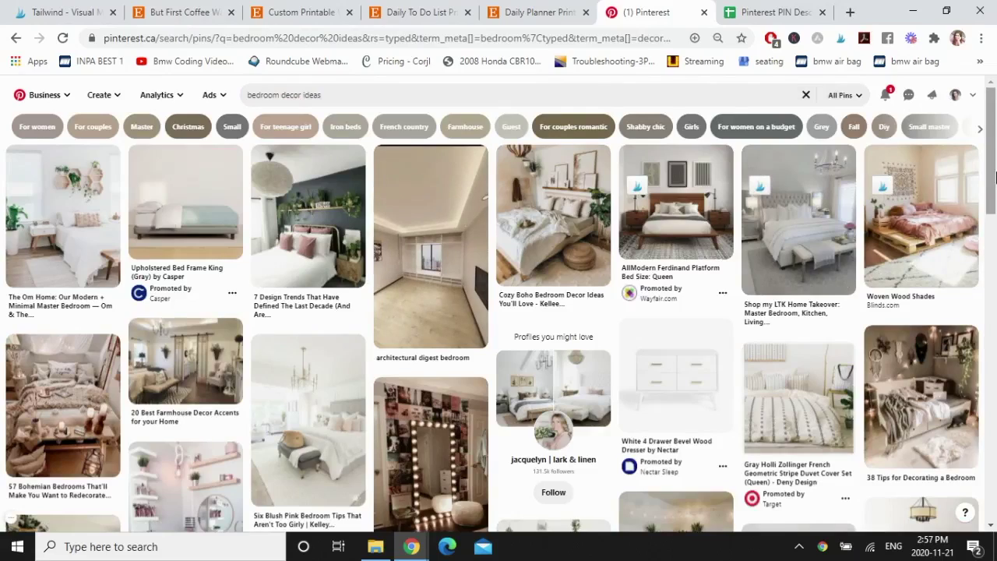
- Browse far down through the bedroom decor search results for suitable pins from other creators
scroll(995, 195, "down", 5)
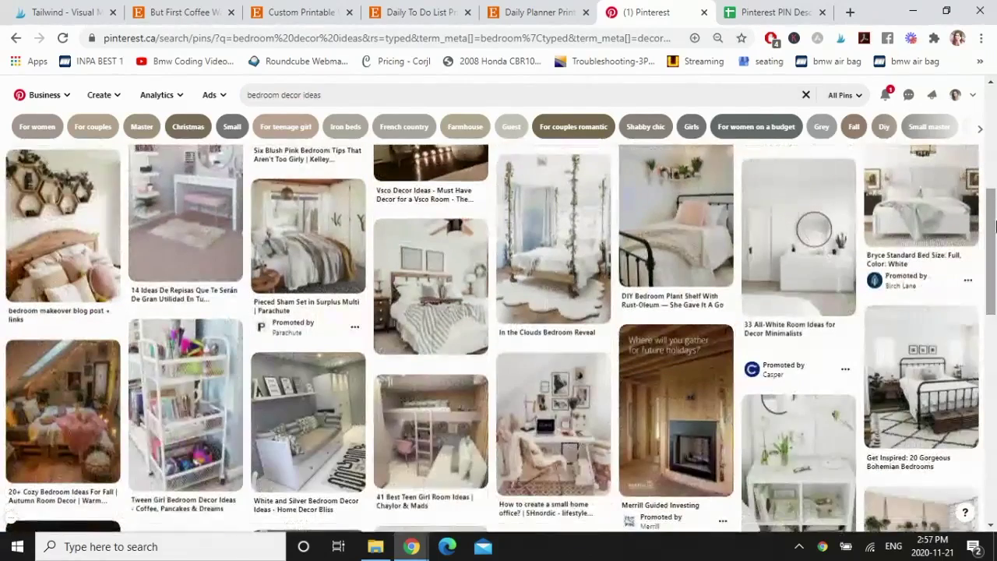
scroll(996, 226, "down", 2)
scroll(995, 249, "down", 5)
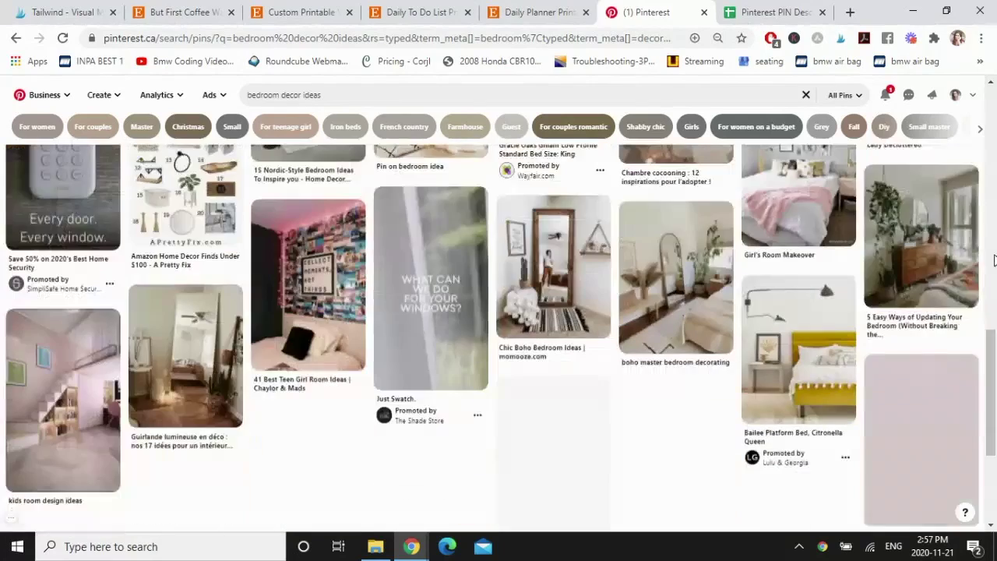
scroll(994, 249, "down", 3)
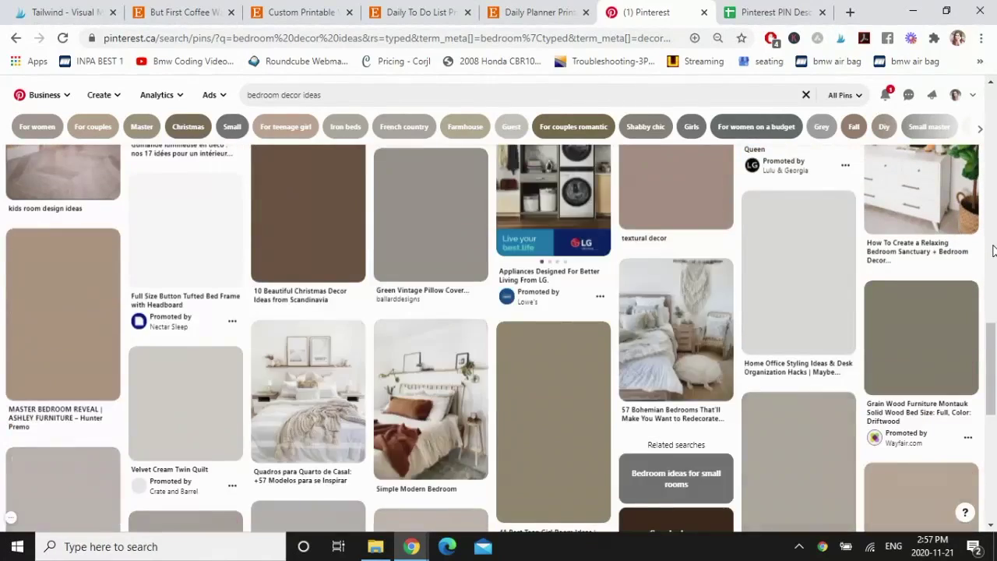
scroll(992, 253, "down", 2)
scroll(993, 260, "down", 4)
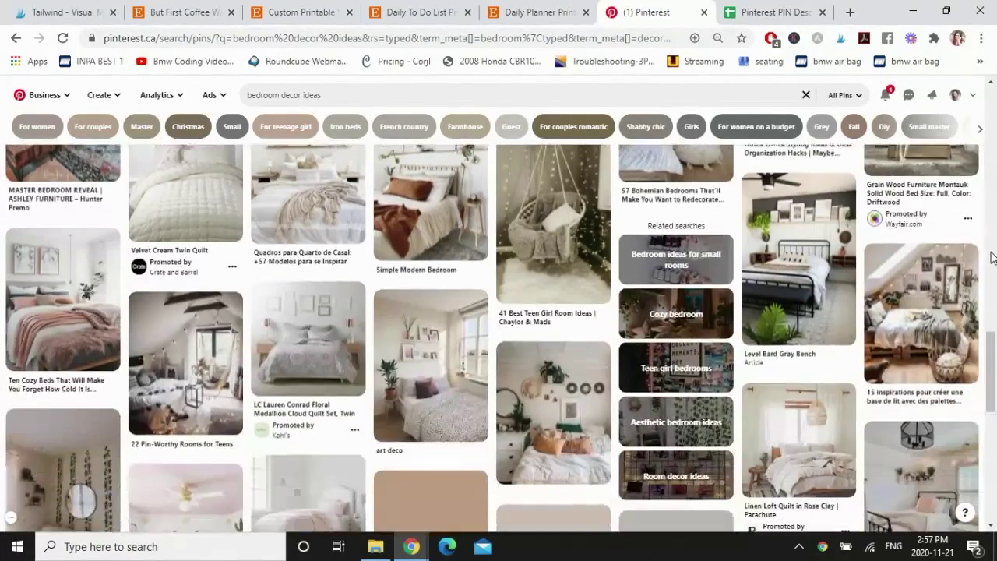
scroll(992, 259, "down", 4)
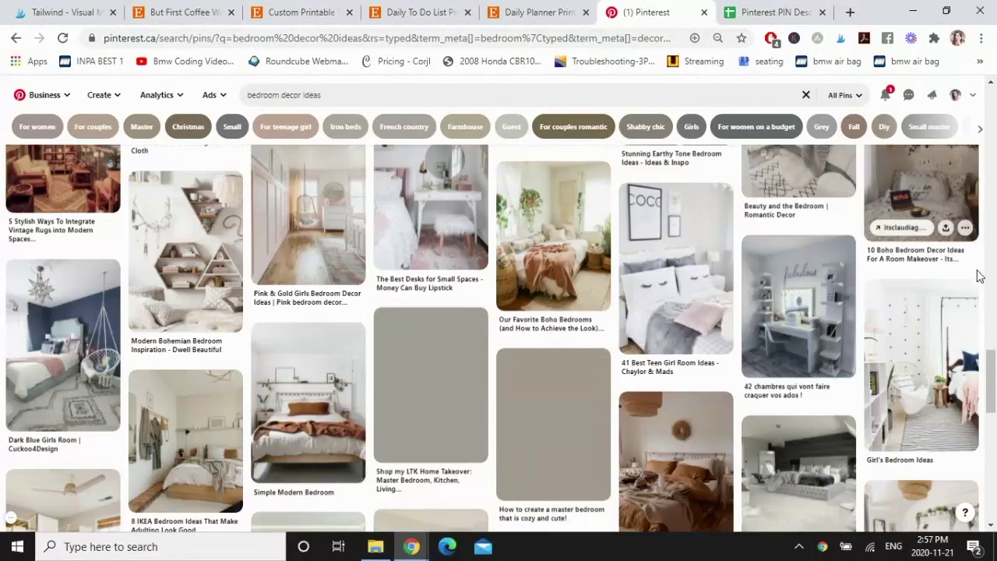
scroll(989, 297, "down", 1)
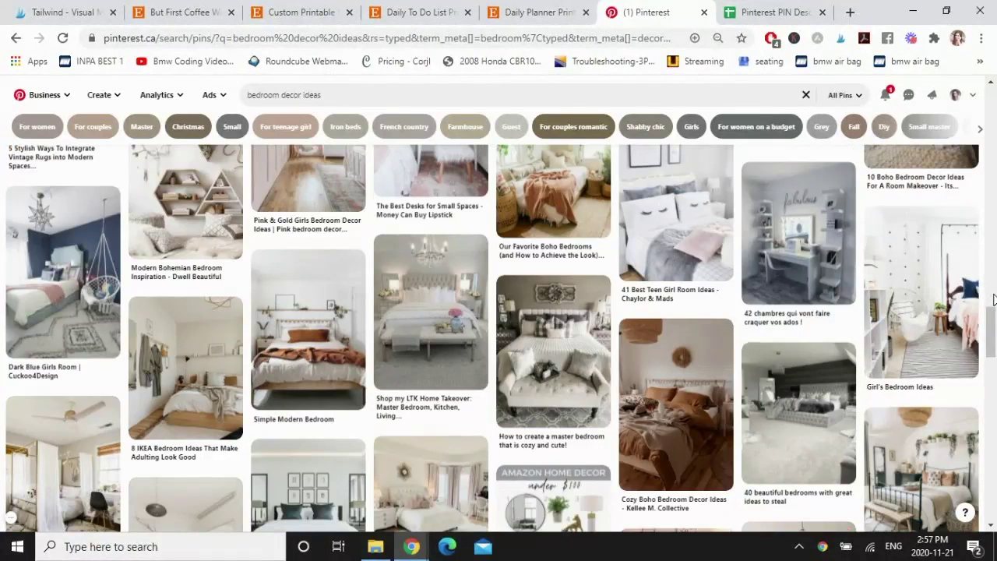
scroll(993, 300, "down", 5)
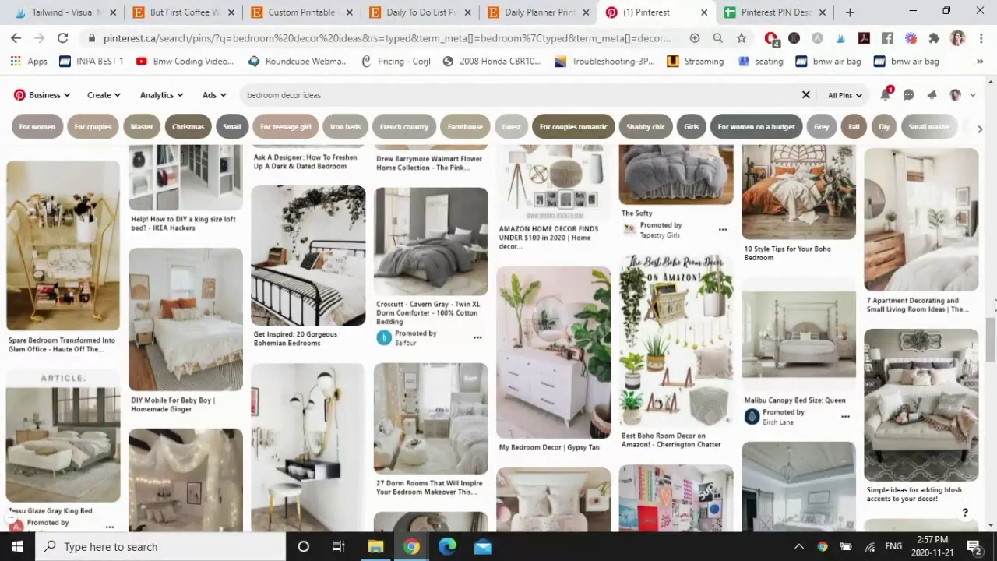
scroll(993, 304, "down", 1)
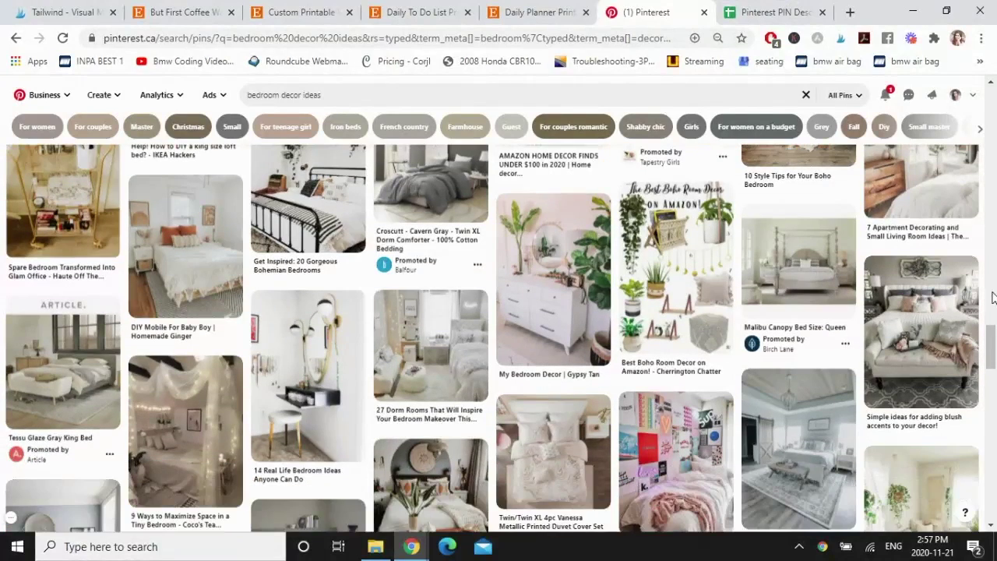
scroll(994, 298, "down", 3)
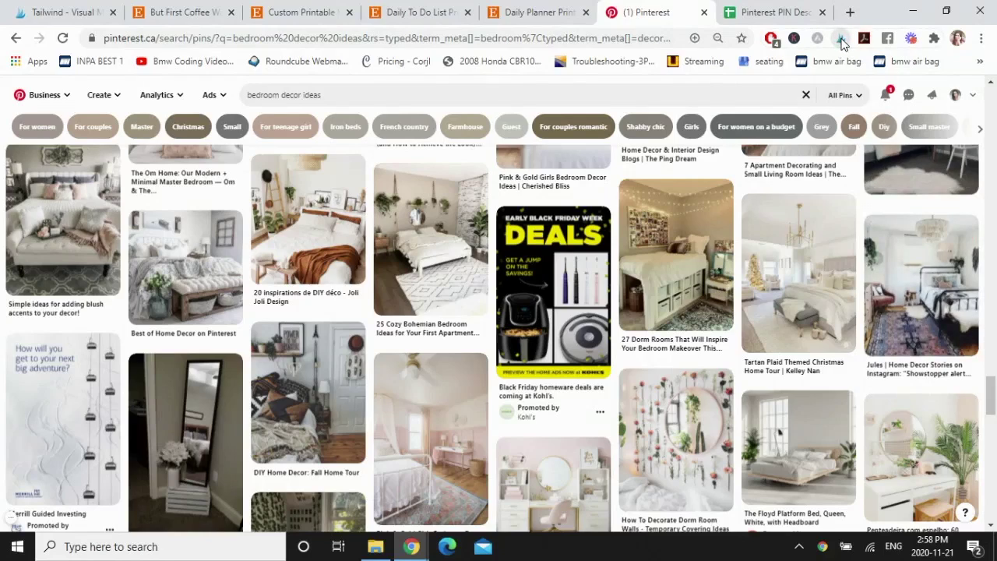
- Open the search results in Tailwind's pin selection and select five bedroom pins: pink vanity, cream bedroom, grey-and-pink girl's room, White Pink Feminine Bedroom and black iron bed
left_click(842, 43)
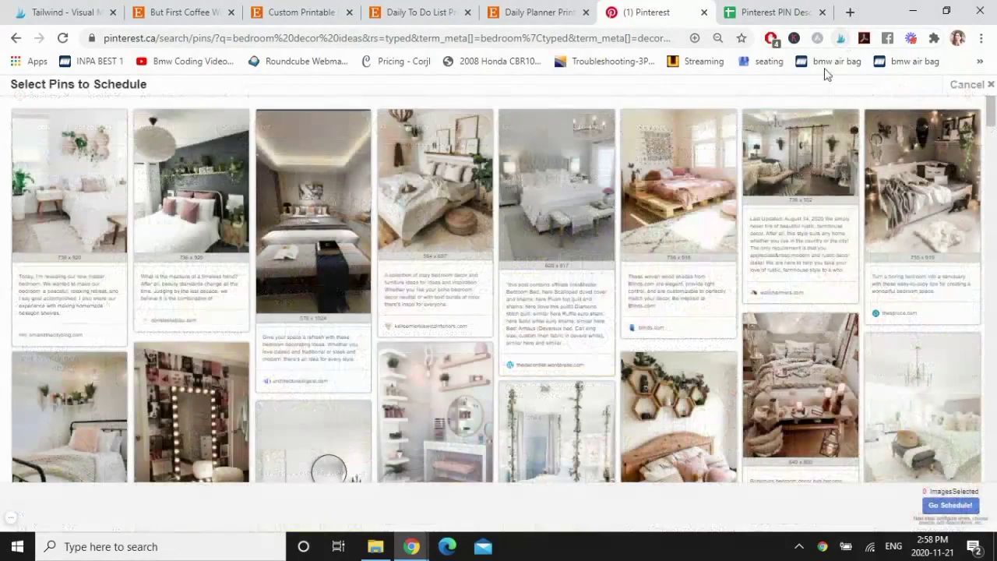
scroll(950, 238, "down", 3)
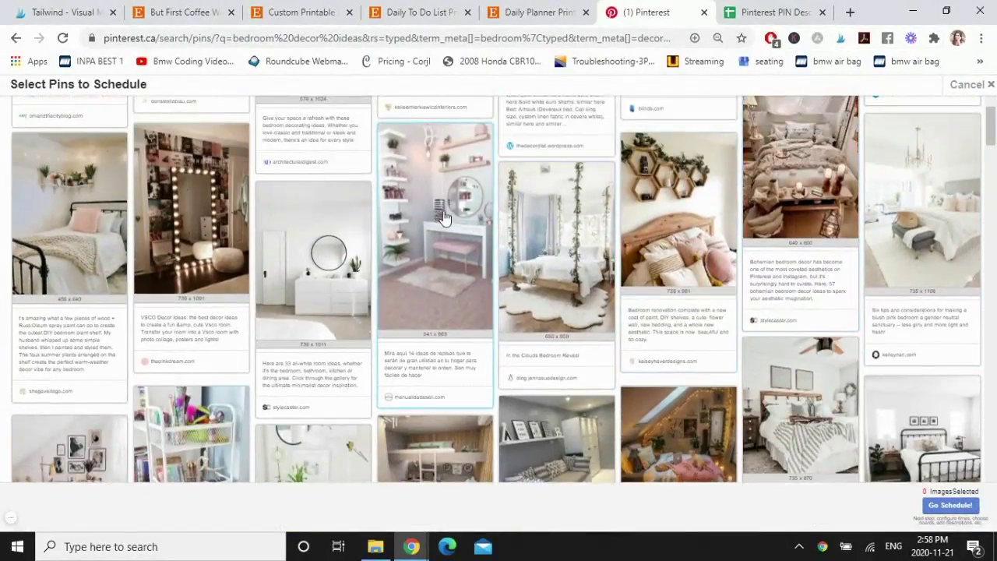
left_click(444, 204)
scroll(699, 251, "down", 6)
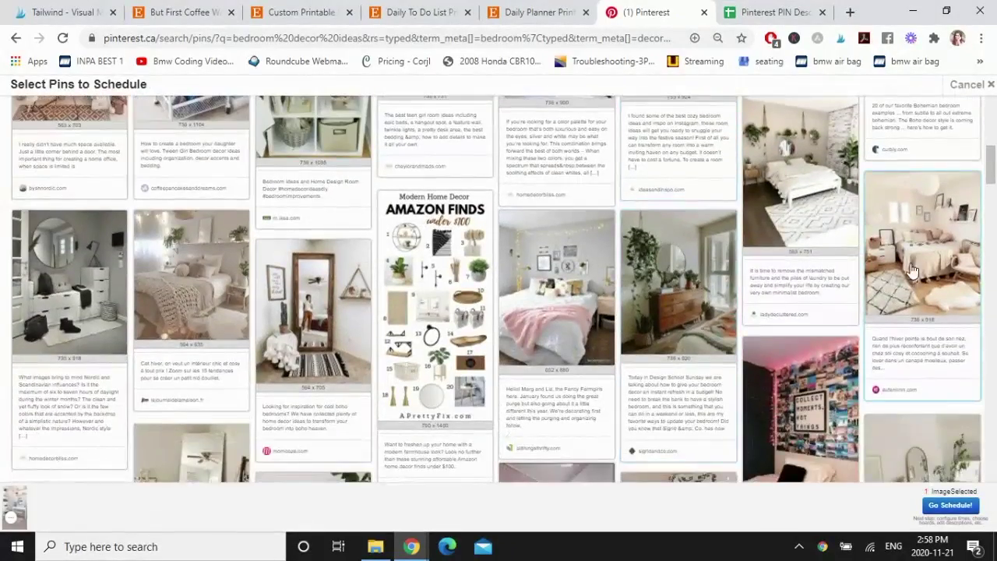
left_click(922, 249)
scroll(549, 308, "down", 5)
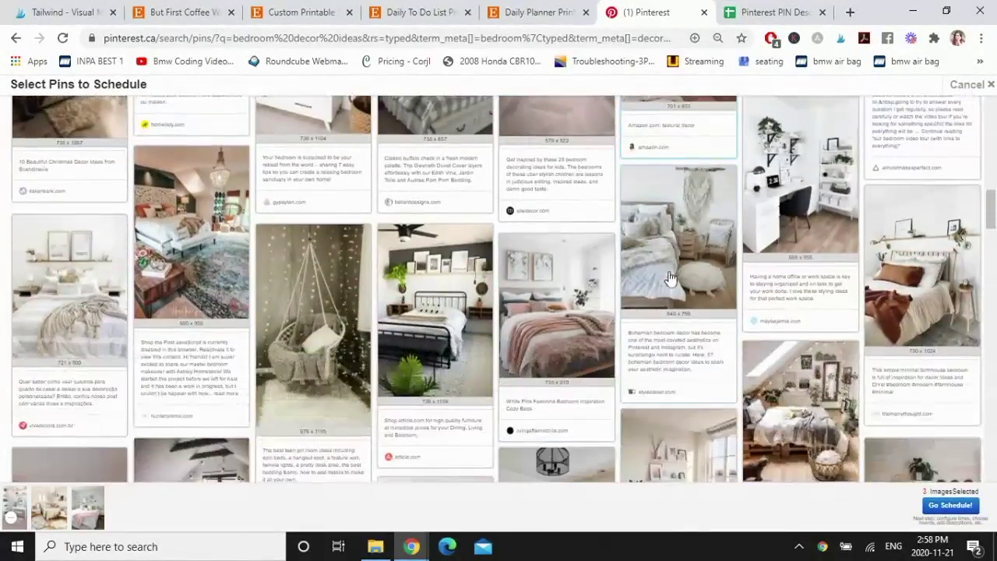
left_click(564, 267)
left_click(436, 234)
scroll(436, 233, "down", 3)
left_click(584, 274)
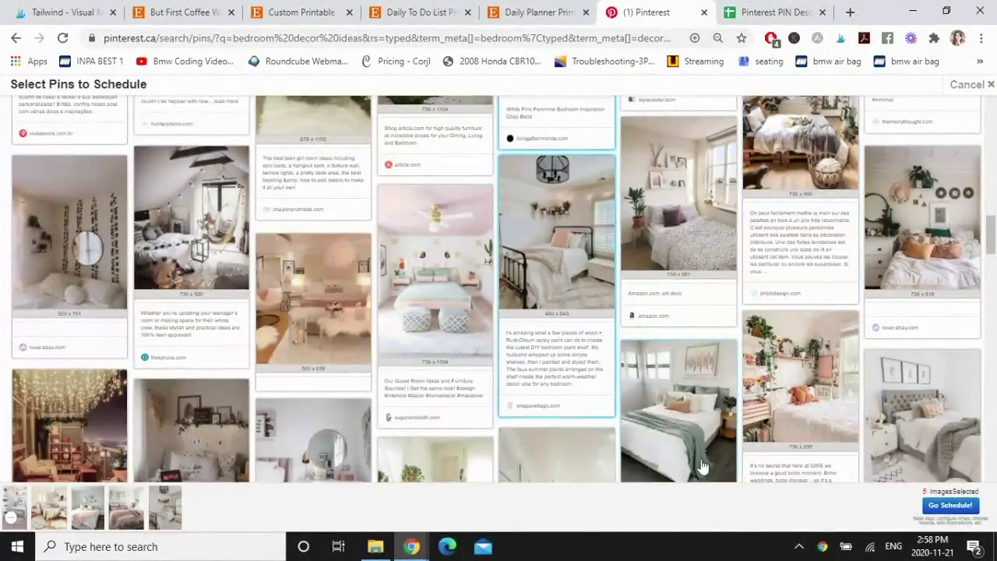
- Send the five selected bedroom pins to Tailwind, save them for later and return to the Tailwind drafts
left_click(950, 505)
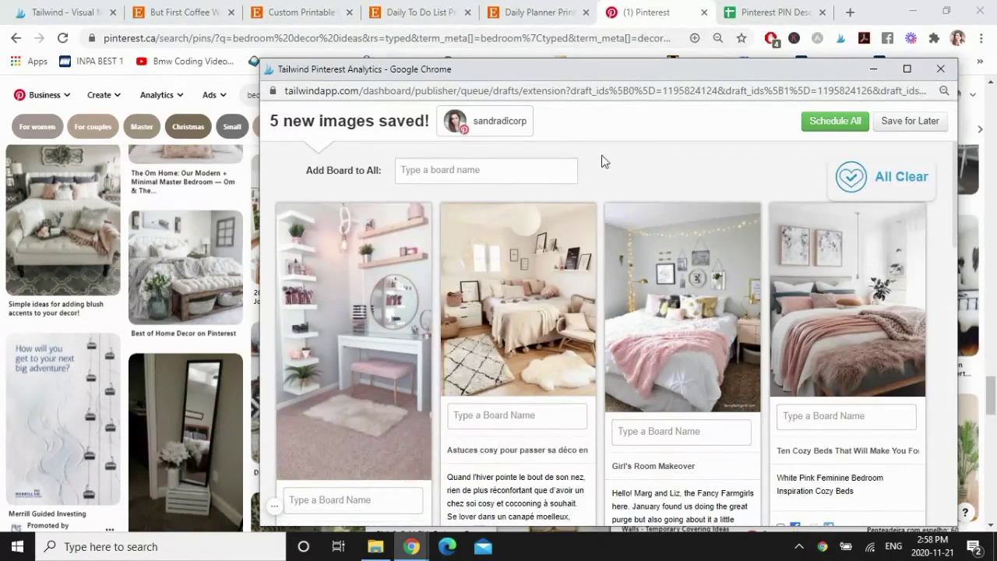
left_click(913, 124)
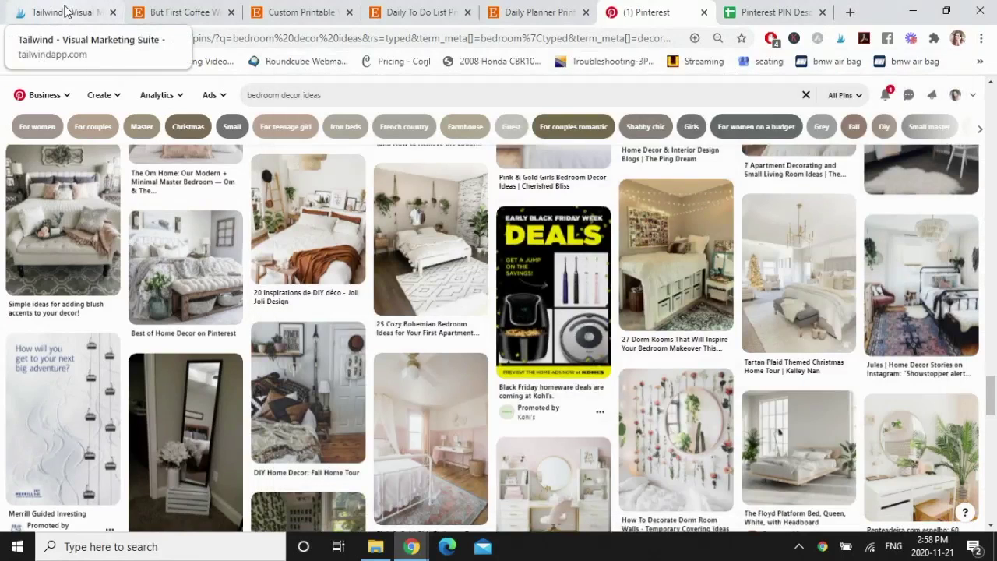
left_click(66, 12)
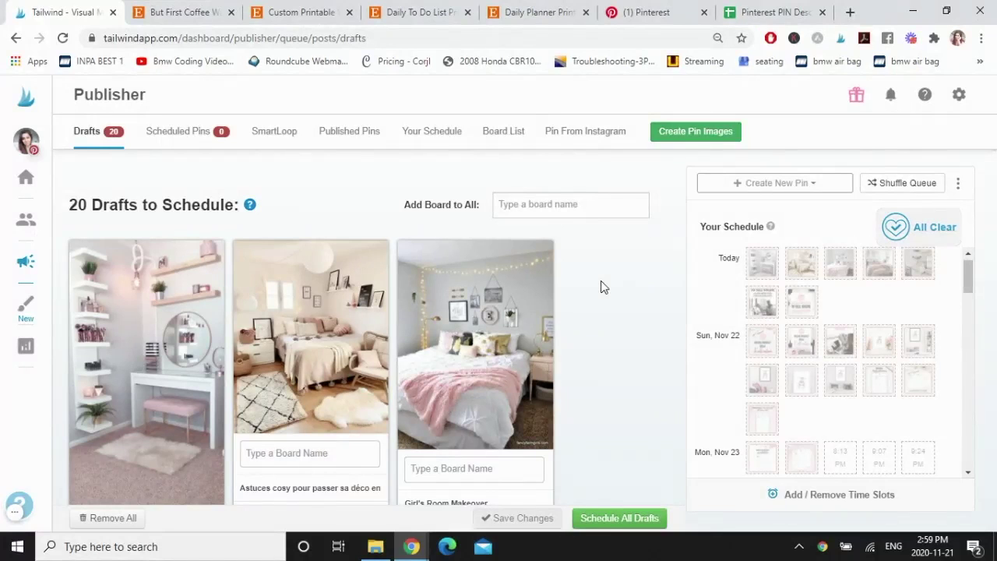
- Assign the Bedroom Decor board to the pink vanity, cream bedroom and Girl's Room Makeover drafts
scroll(601, 286, "down", 2)
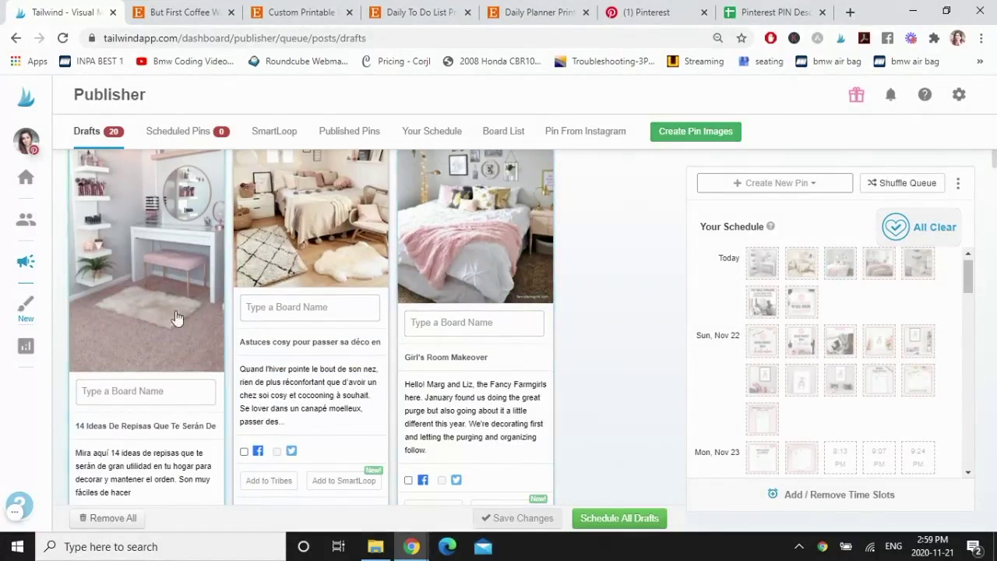
scroll(160, 327, "down", 1)
left_click(148, 318)
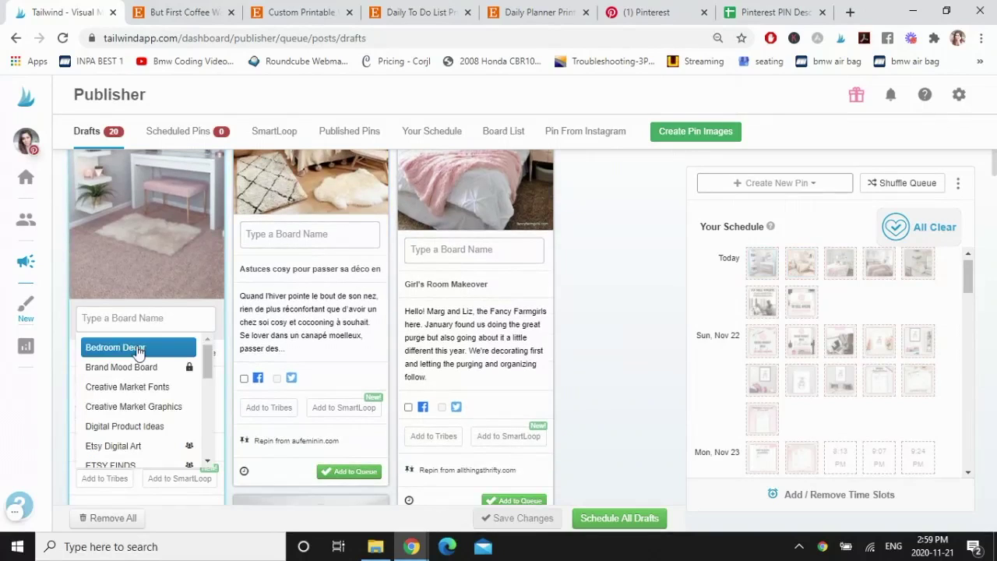
left_click(133, 347)
left_click(297, 238)
left_click(279, 269)
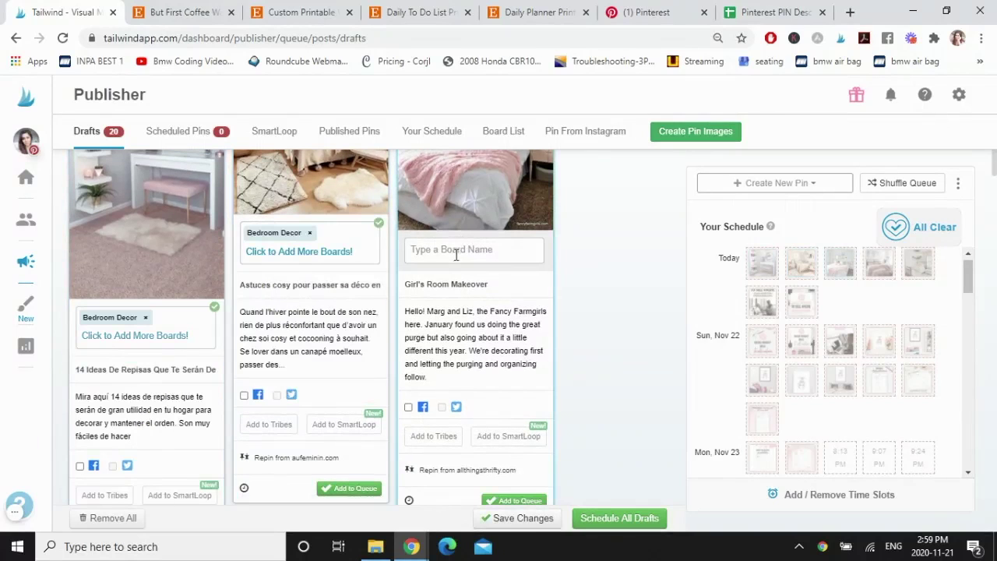
left_click(456, 250)
left_click(449, 280)
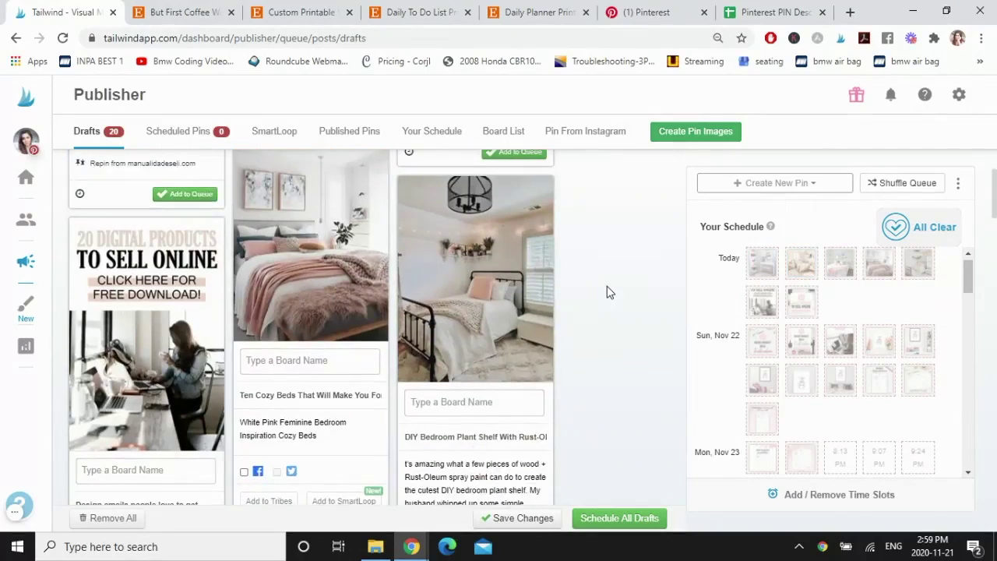
- Assign the Digital Product Ideas board to the "20 Digital Products to Sell Online" draft showing a woman at a laptop
scroll(607, 292, "down", 1)
left_click(160, 397)
type("dig")
left_click(145, 421)
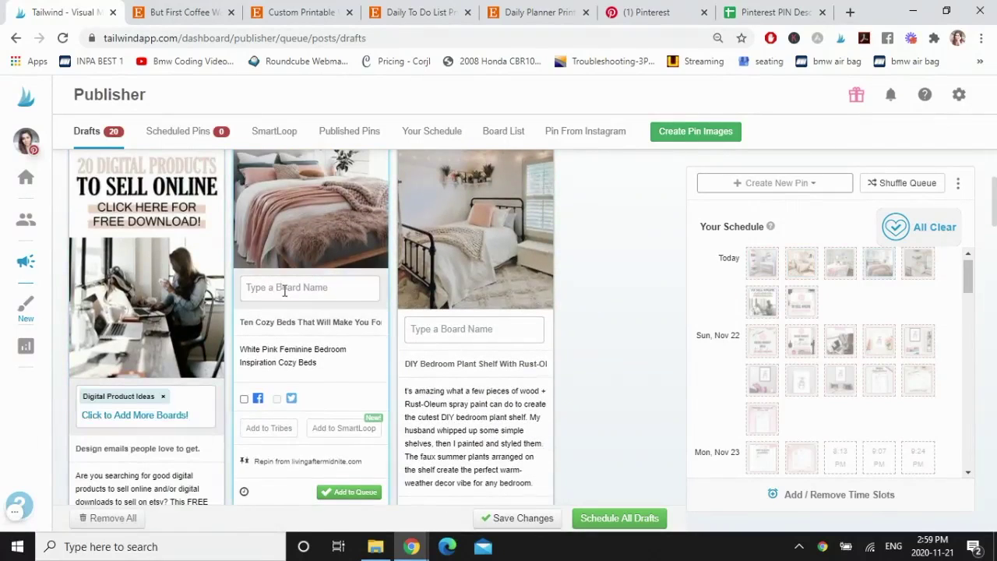
- Assign the Bedroom Decor board to the Ten Cozy Beds and DIY Bedroom Plant Shelf drafts
left_click(284, 289)
type("bed")
left_click(289, 311)
left_click(498, 329)
type("bedr")
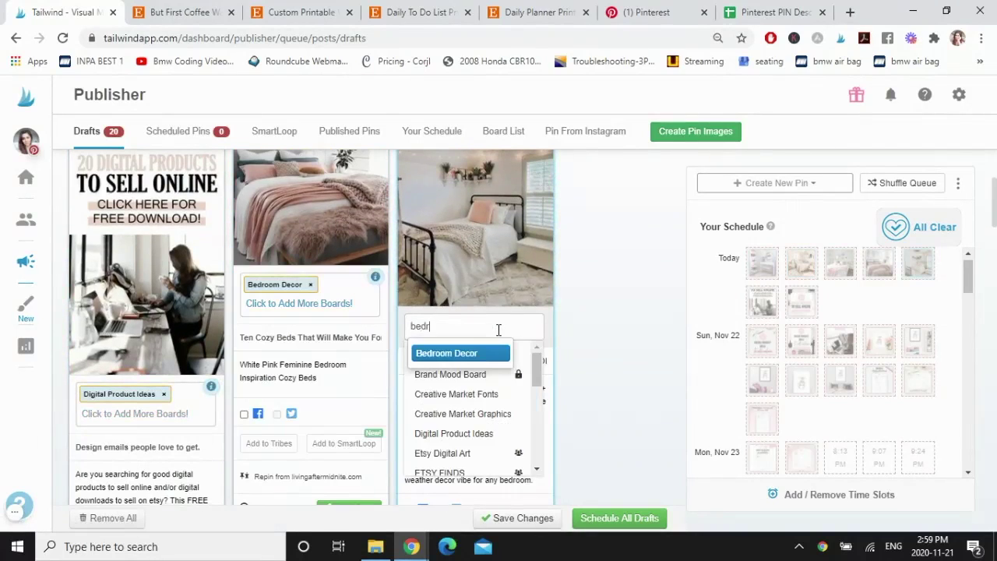
left_click(496, 350)
- Assign the Digital Product Ideas board to the "To Sell Online" draft with pink pencils and the "20 Digital Product Ideas" draft with the coffee cup
scroll(580, 342, "down", 6)
left_click(313, 276)
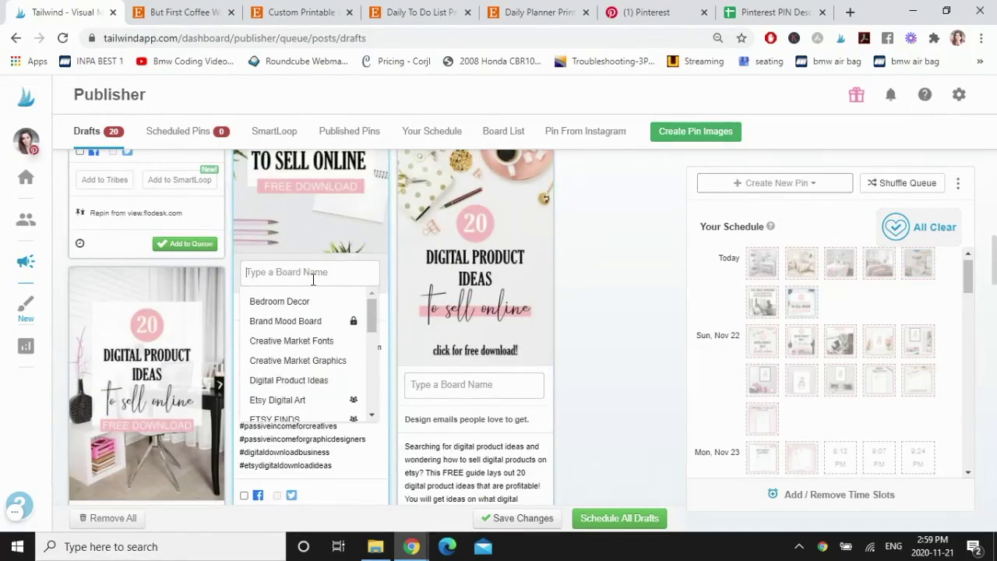
type("digit")
left_click(296, 297)
left_click(483, 383)
type("digit")
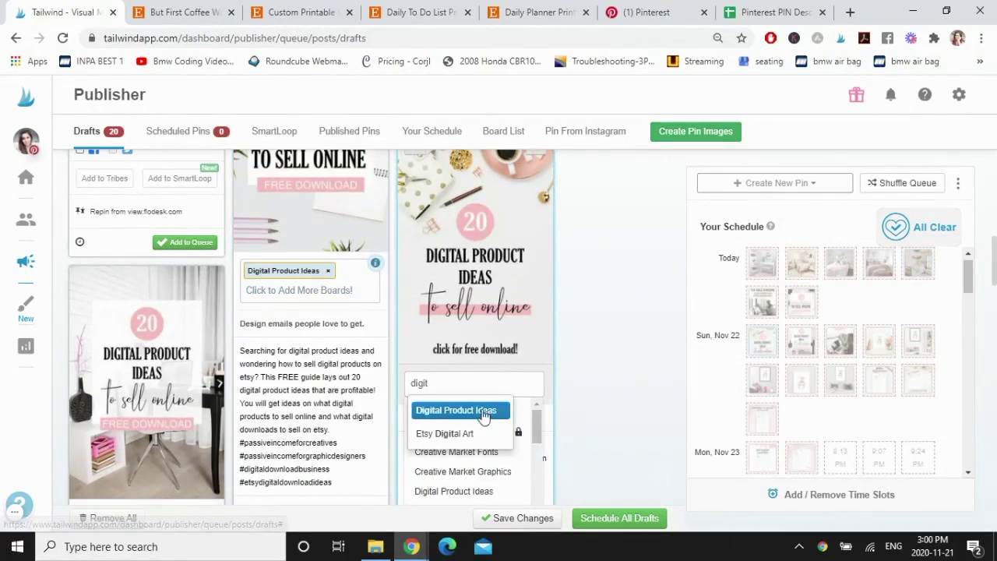
left_click(483, 411)
- Assign the Digital Product Ideas board to the desk-chair "20 Digital Product Ideas" draft and the Logo Design Process draft
scroll(607, 391, "down", 3)
left_click(132, 297)
type("digit")
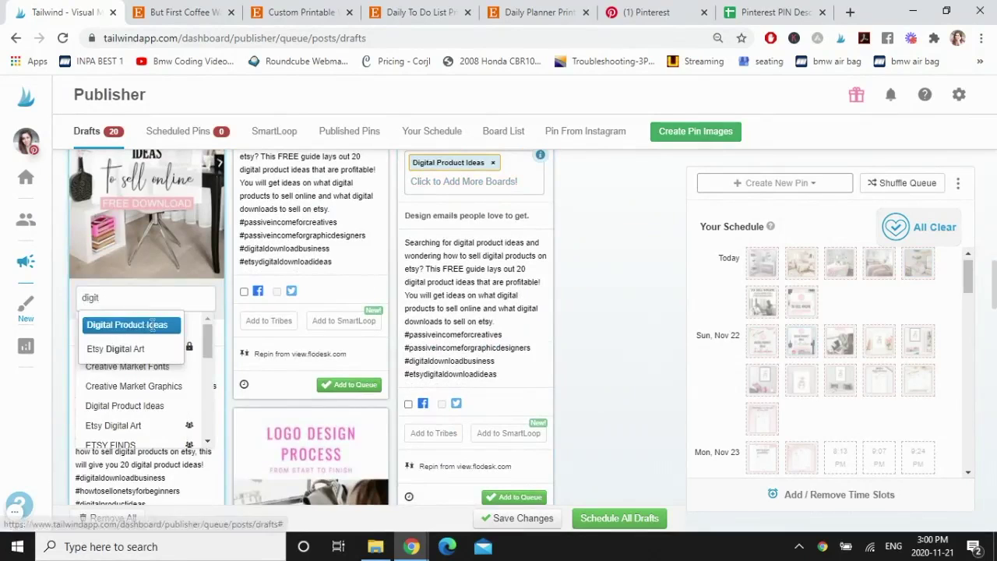
left_click(153, 325)
scroll(628, 374, "down", 5)
left_click(303, 367)
type("digit")
left_click(289, 392)
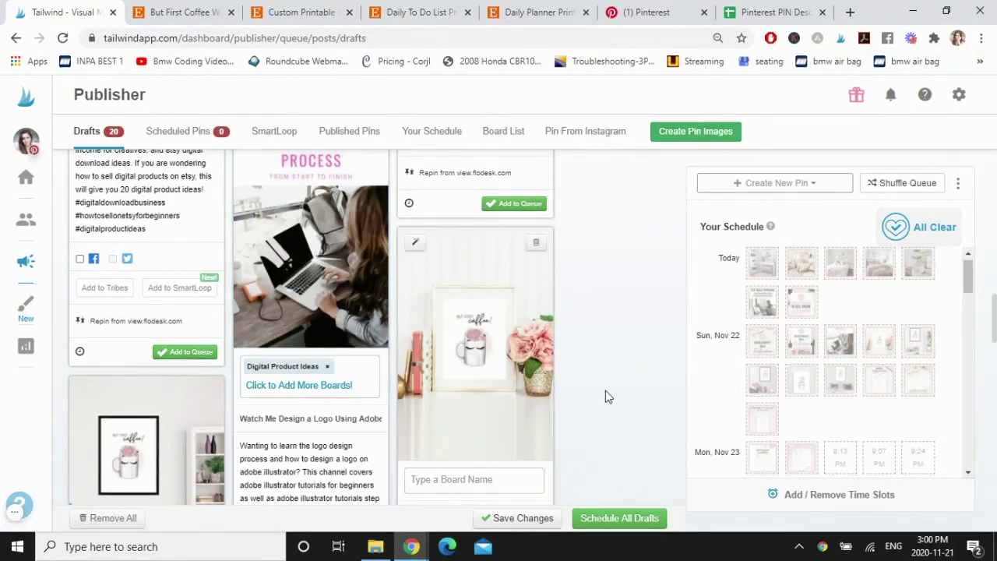
- Assign Flatter Me Prints to the But First Coffee image 7 draft and Bedroom Decor to the image 8 draft
scroll(607, 397, "down", 4)
left_click(470, 186)
type("flatt")
key("Return")
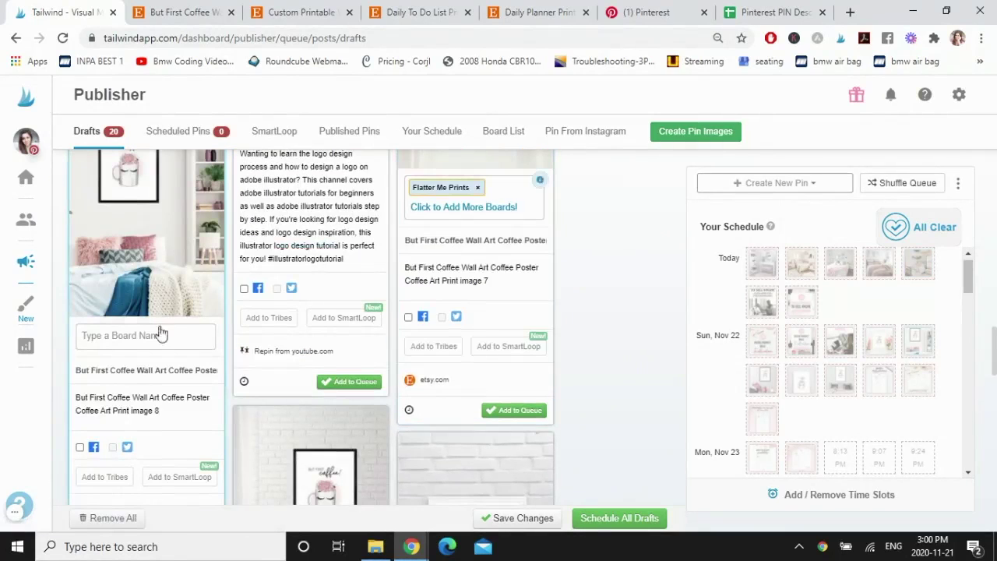
type("be")
key("Return")
- Assign the Bedroom Decor board to the coffee wall art draft hanging above the bed with grey and pink bedding
scroll(163, 414, "down", 3)
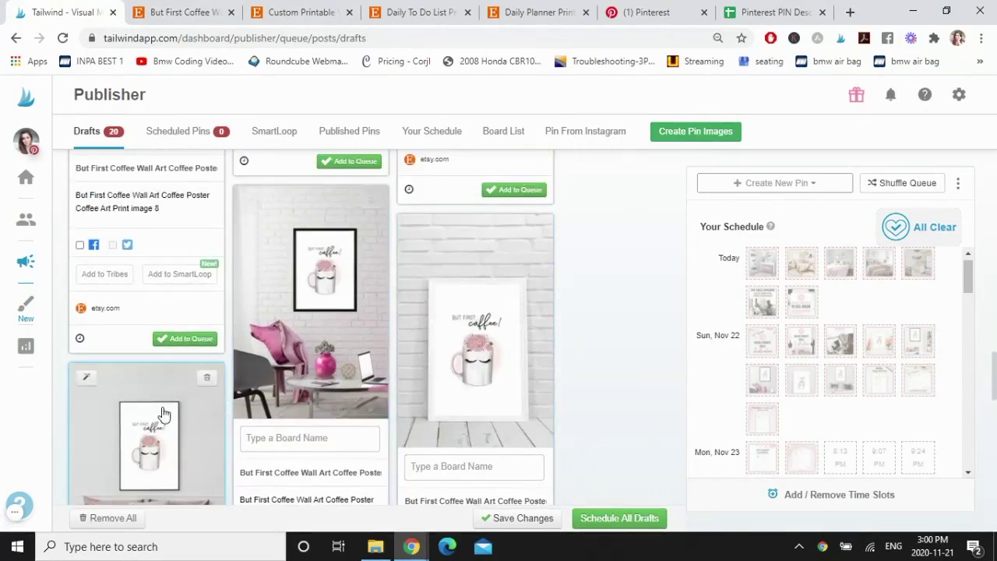
scroll(164, 414, "down", 2)
left_click(148, 469)
type("bedr")
left_click(128, 497)
- Assign the Home Office Decor board to the But First Coffee image 0 and image 1 drafts
left_click(290, 289)
type("home")
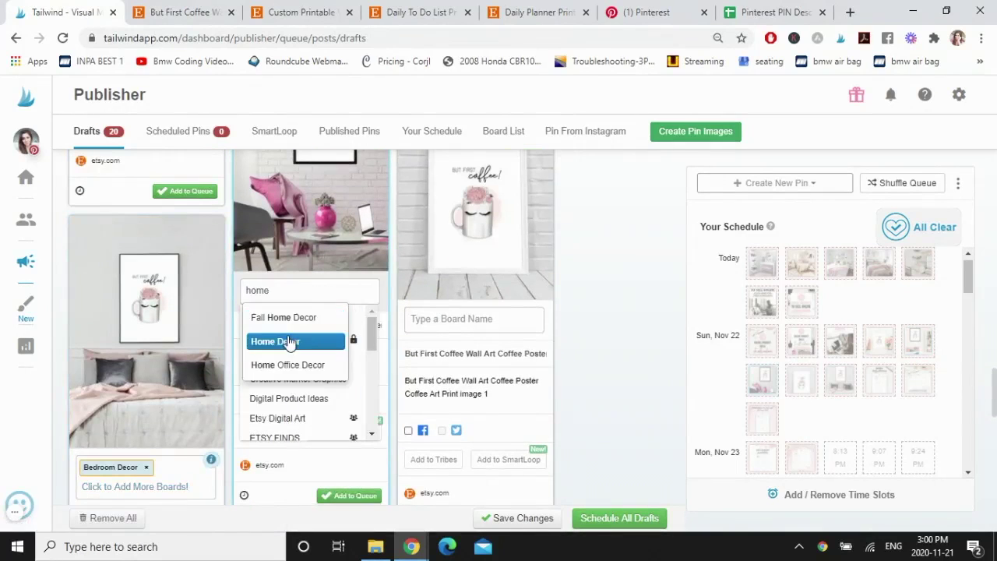
left_click(289, 341)
left_click(309, 290)
type("hom")
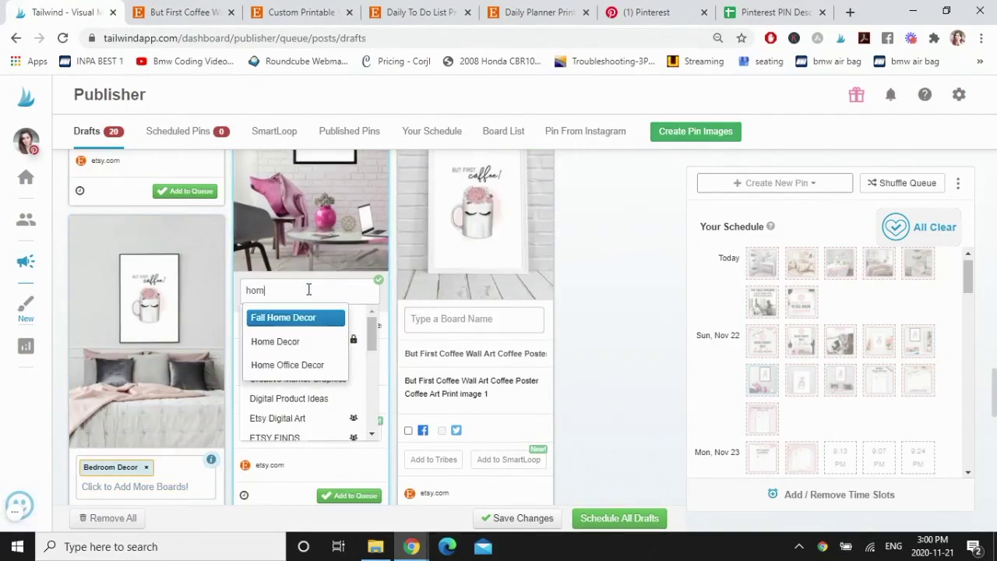
type("e off")
left_click(311, 317)
left_click(467, 318)
type("home off")
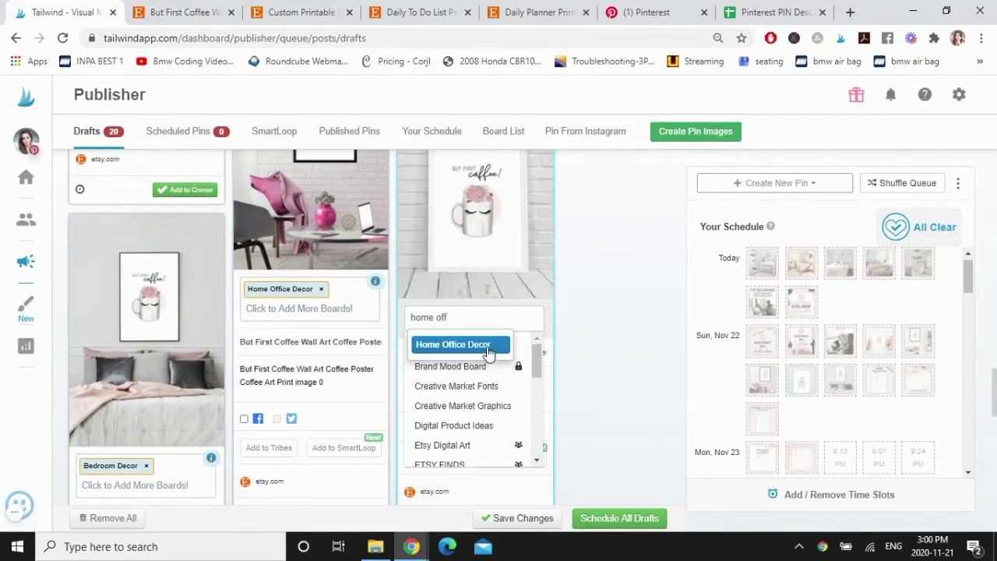
left_click(489, 352)
- Save the board assignments and schedule all drafts
scroll(606, 338, "down", 4)
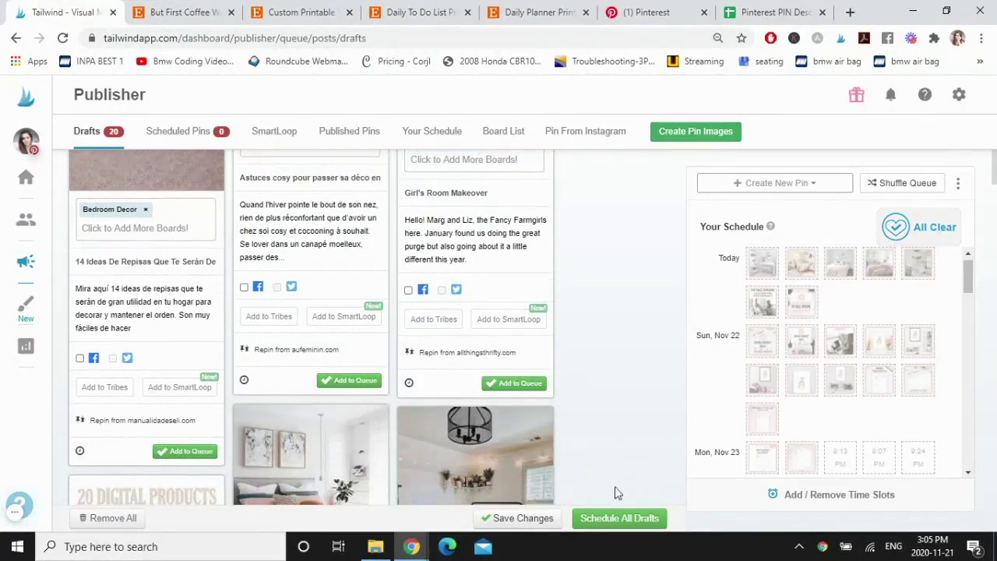
left_click(521, 518)
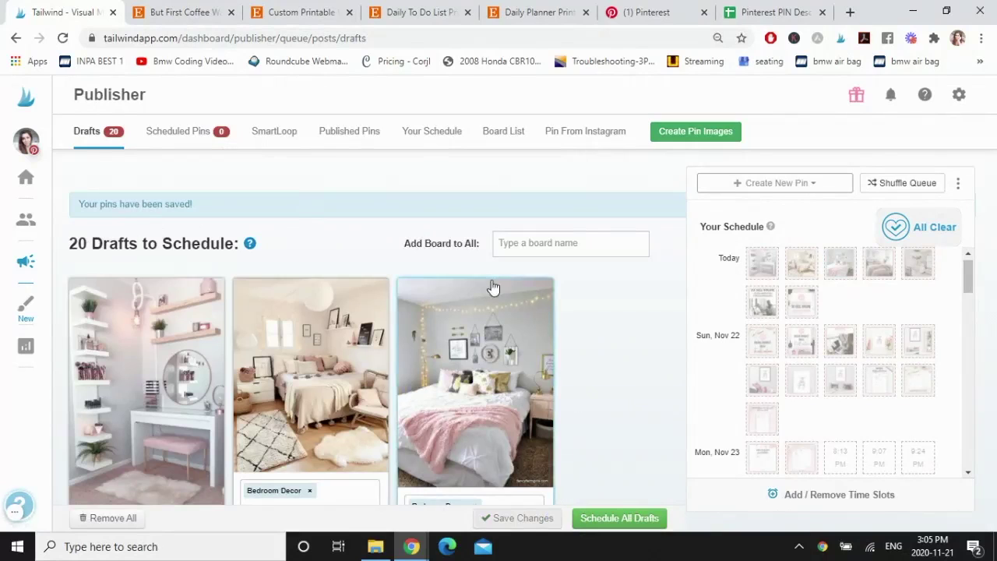
scroll(615, 355, "down", 2)
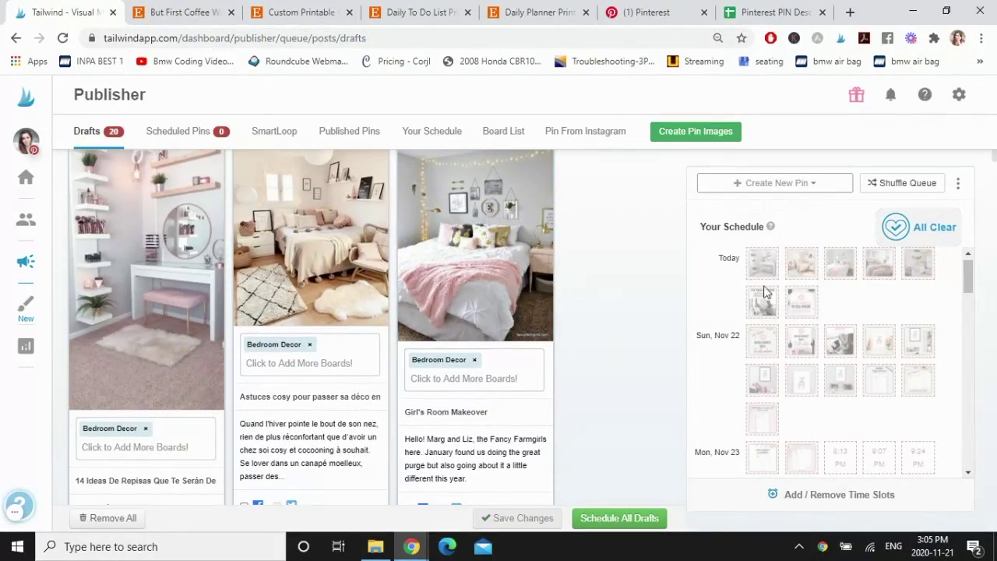
left_click(625, 518)
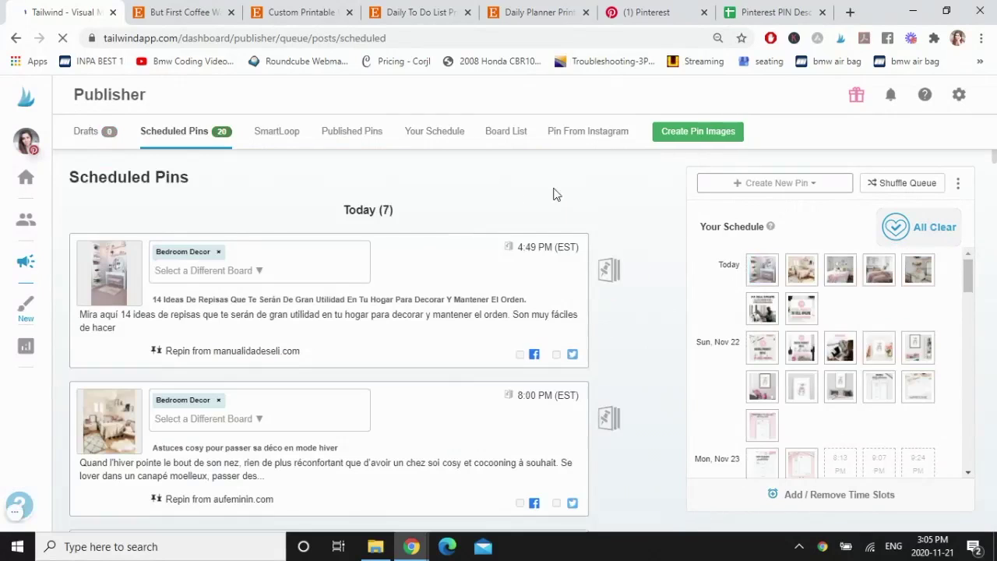
- Shuffle the queue of scheduled pins and confirm the shuffle
scroll(659, 271, "down", 1)
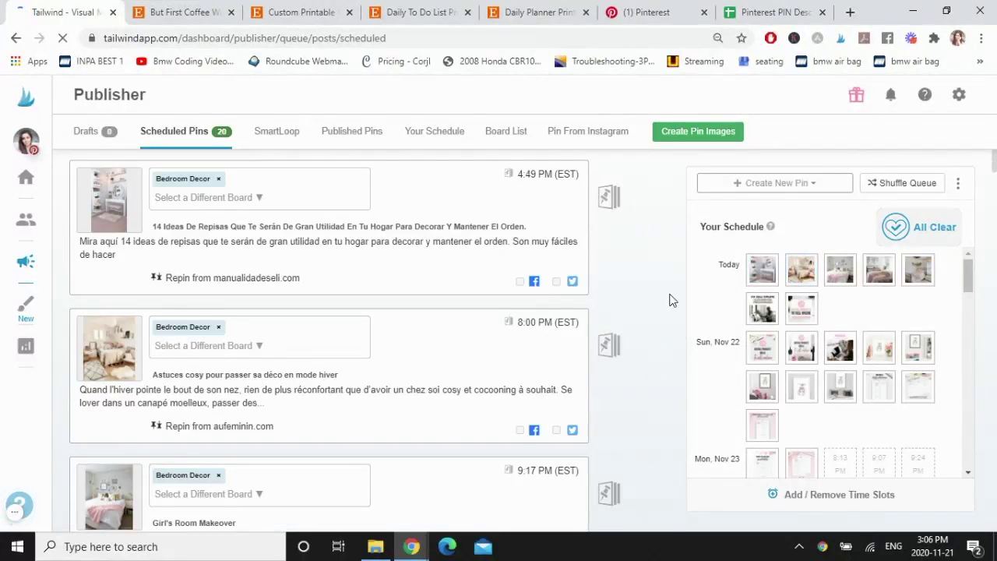
scroll(663, 285, "down", 1)
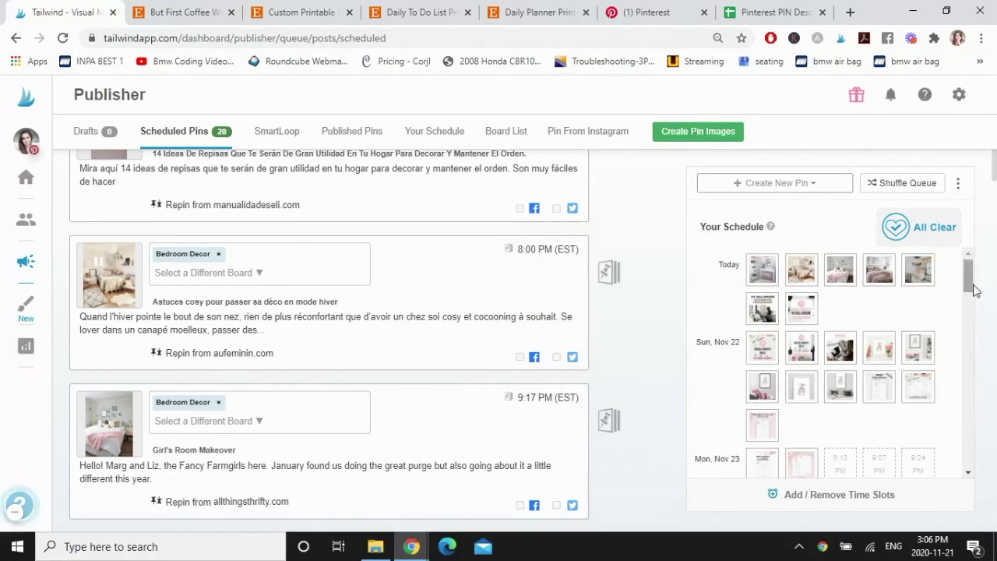
left_click(909, 185)
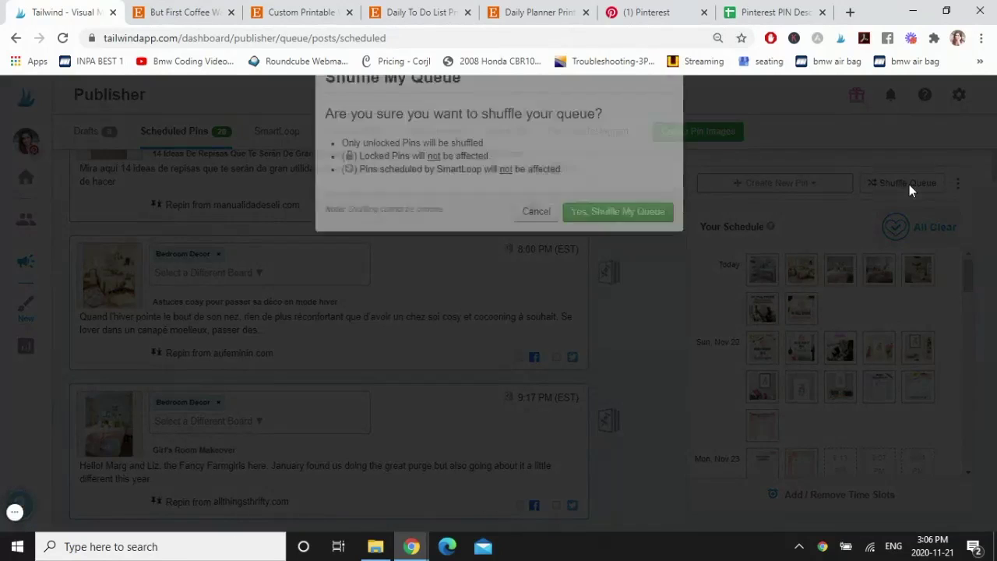
left_click(610, 272)
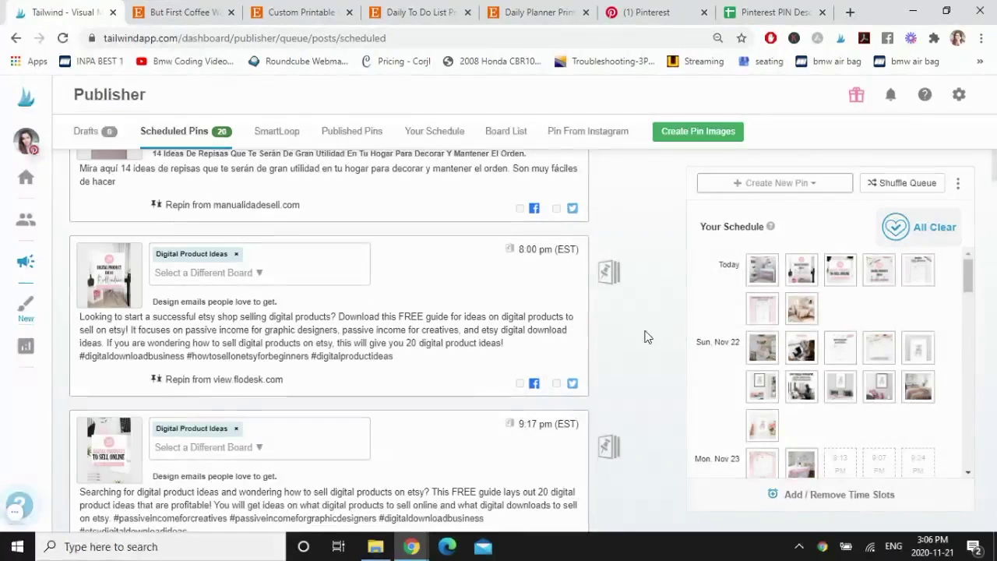
- Review the shuffled scheduled pins and the time slots of the coming days in the schedule
scroll(662, 257, "down", 2)
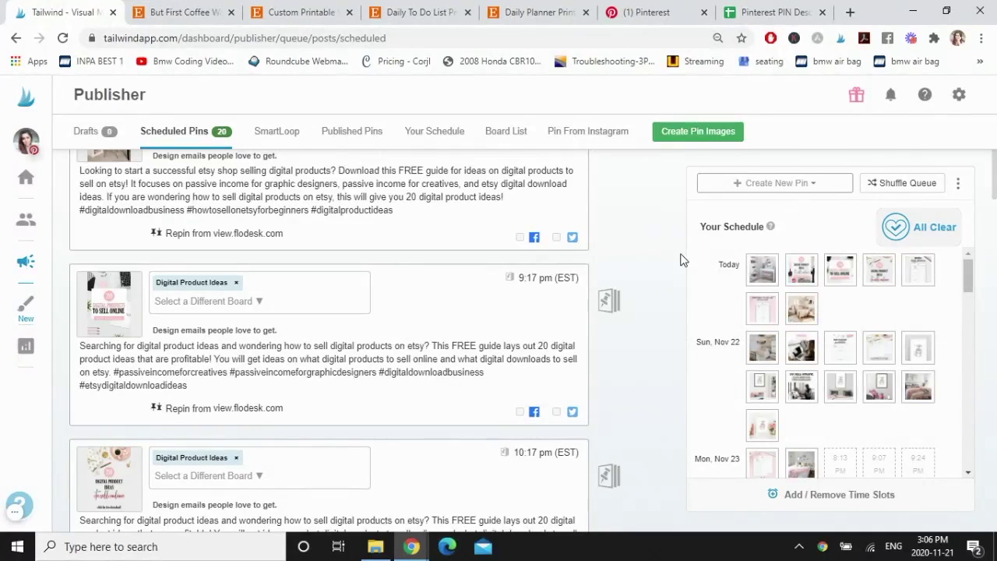
scroll(675, 260, "down", 1)
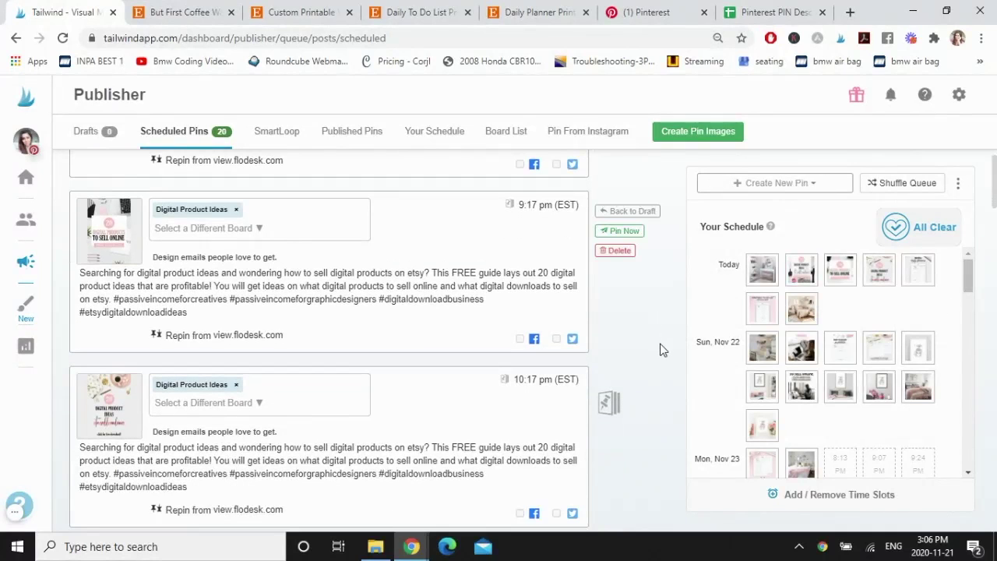
scroll(660, 350, "down", 2)
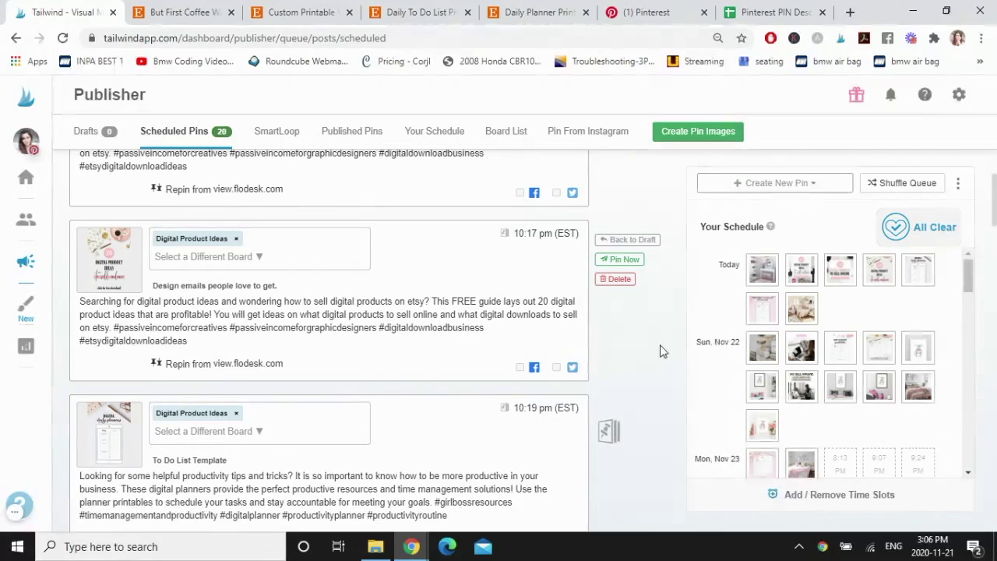
scroll(660, 350, "down", 3)
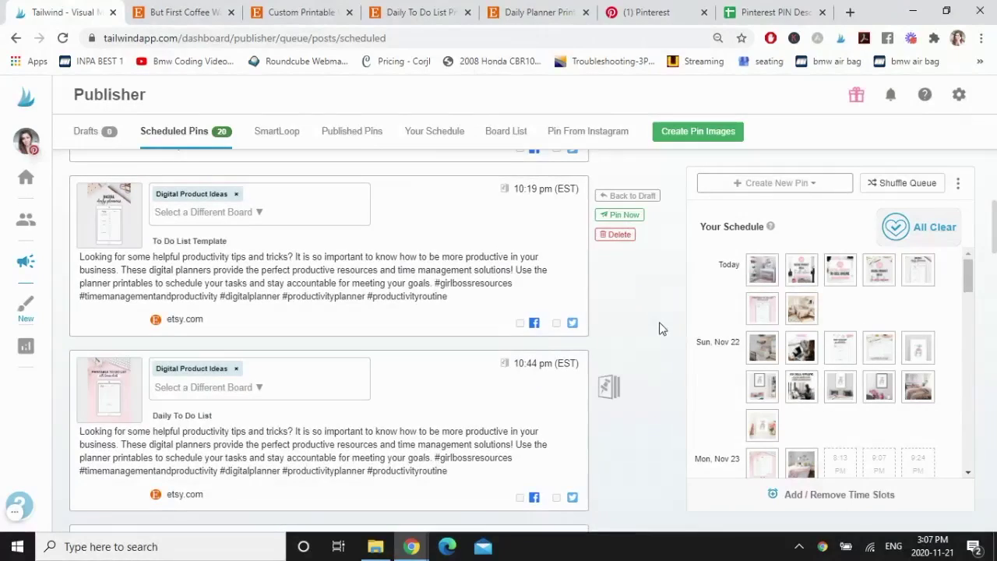
scroll(659, 351, "down", 1)
left_click_drag(969, 272, 972, 366)
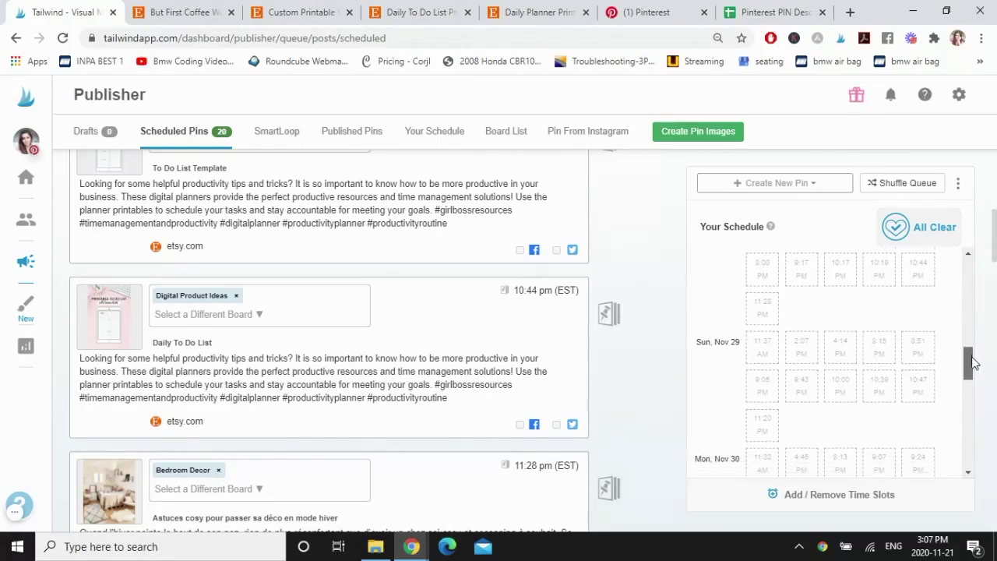